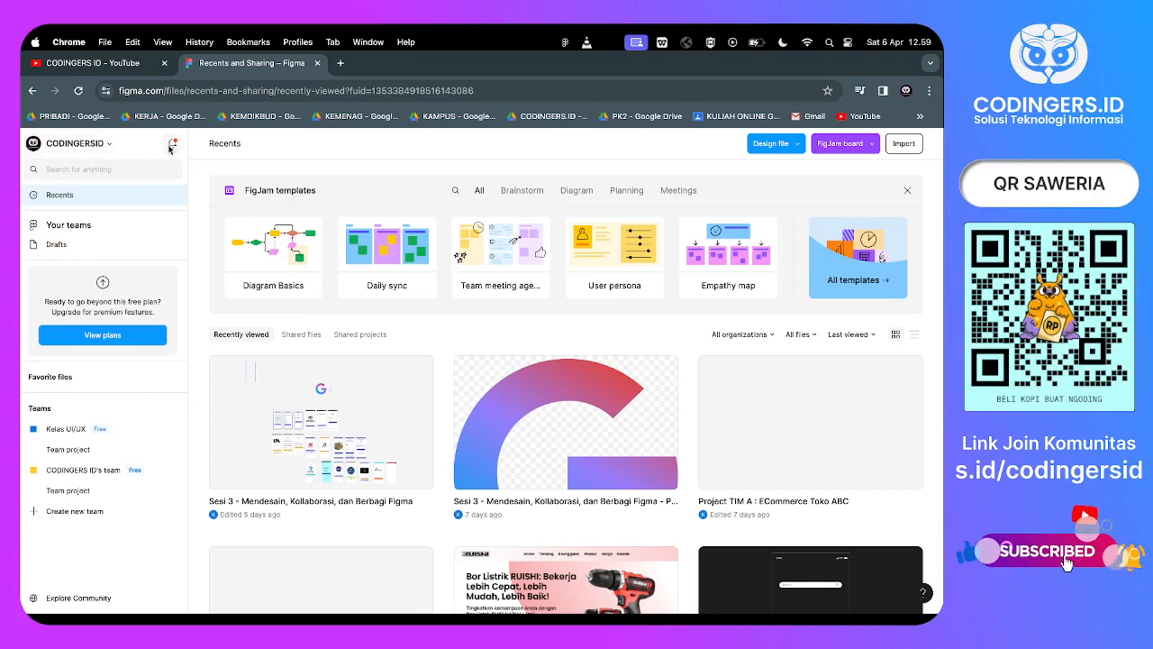
View the account notifications and the file search's filter options.
{"action": "left_click", "coordinate": [171, 145]}
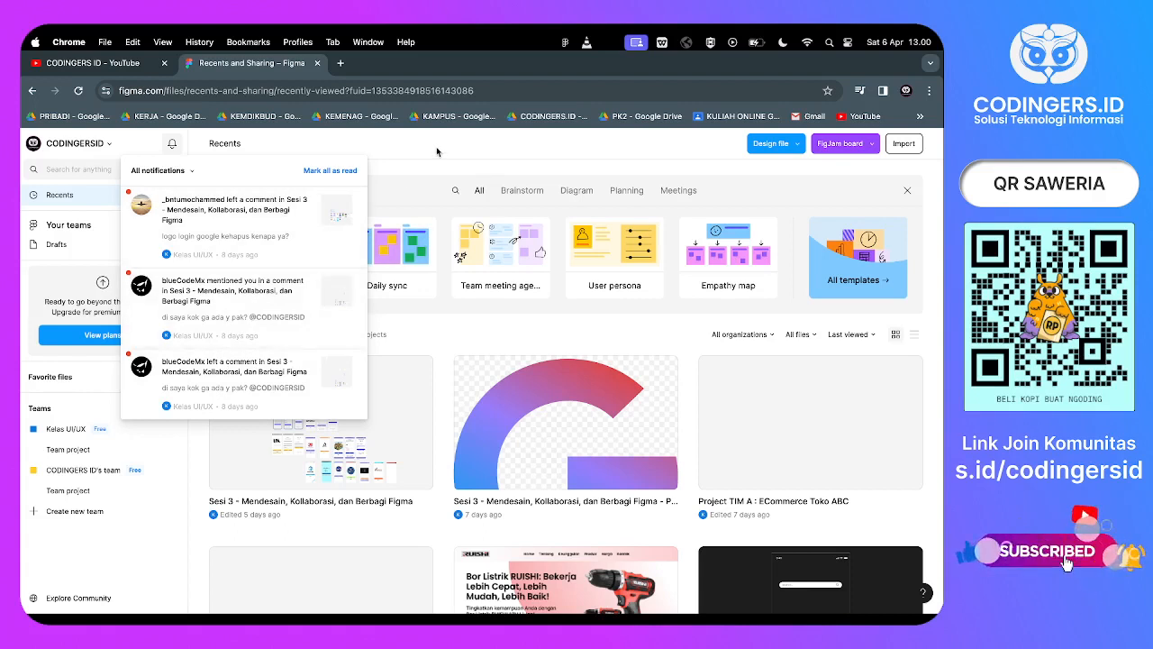
{"action": "left_click", "coordinate": [103, 228]}
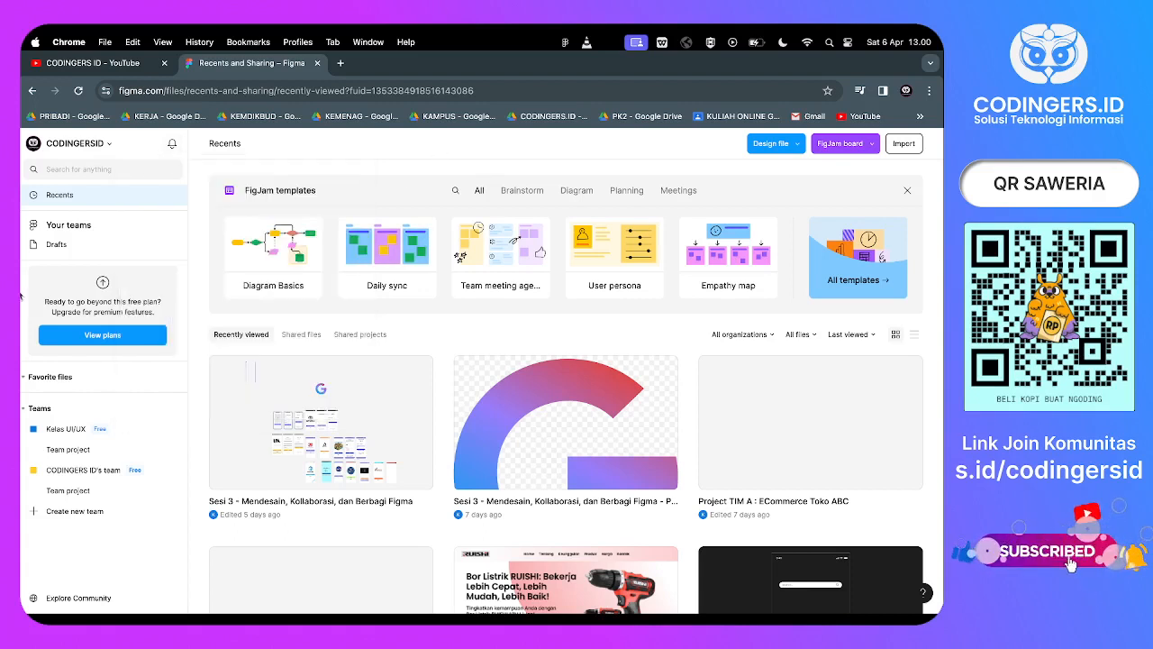
{"action": "left_click", "coordinate": [104, 169]}
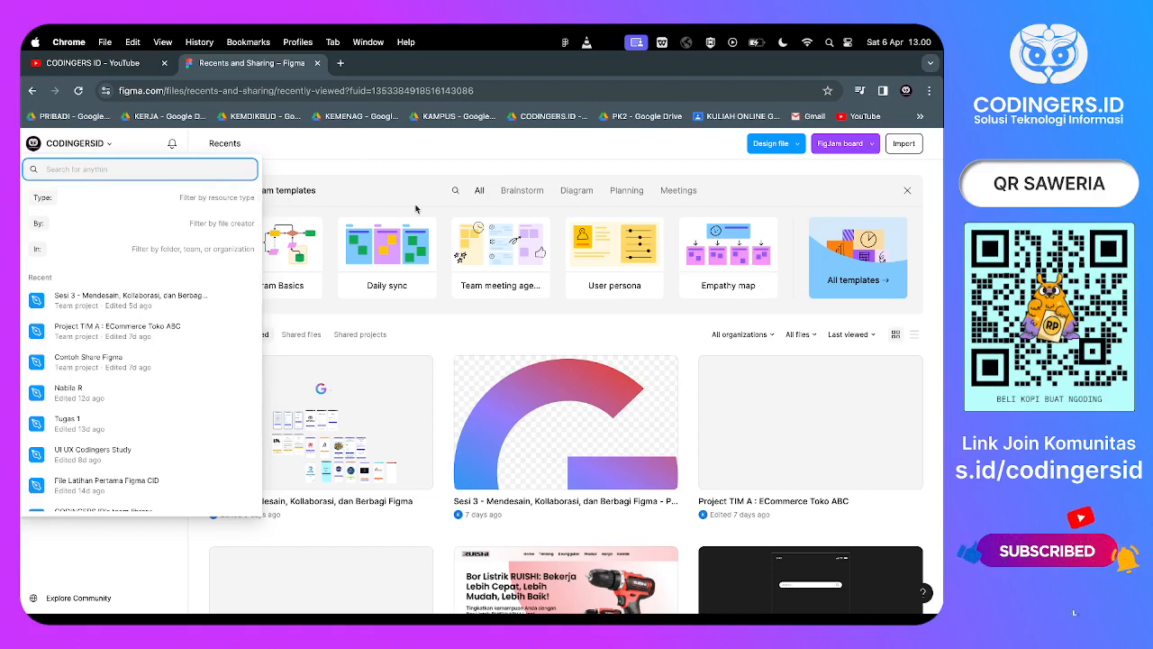
{"action": "left_click", "coordinate": [364, 176]}
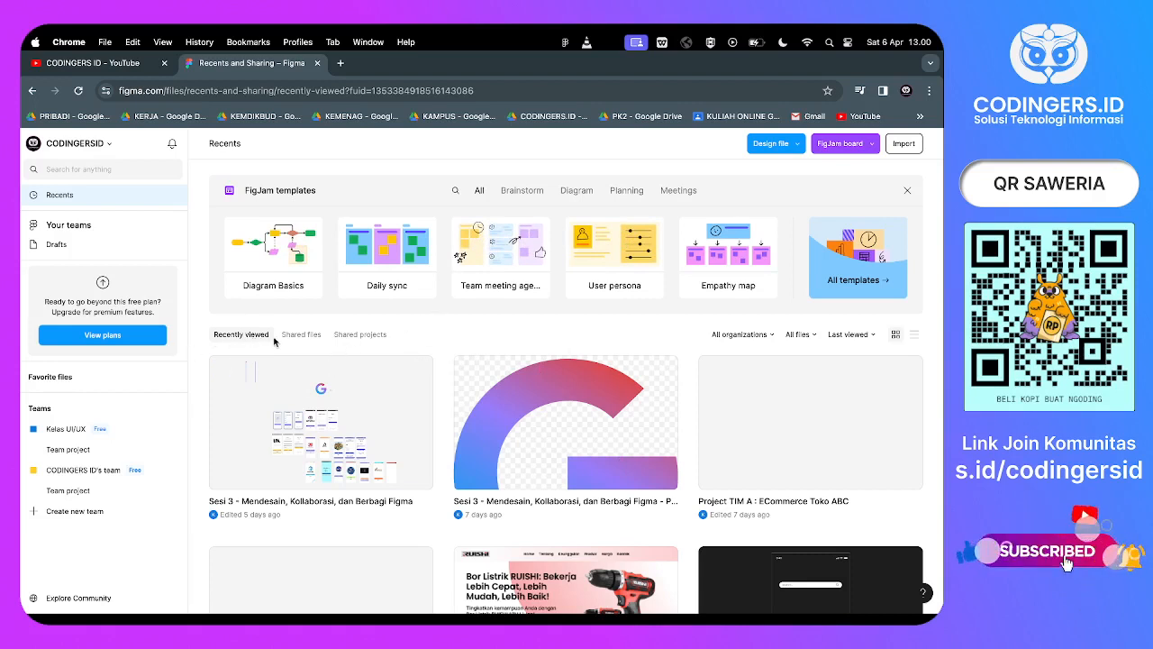
Browse the recently viewed files, the shared files and the shared projects.
{"action": "scroll", "coordinate": [306, 387], "scroll_direction": "down", "scroll_amount": 5}
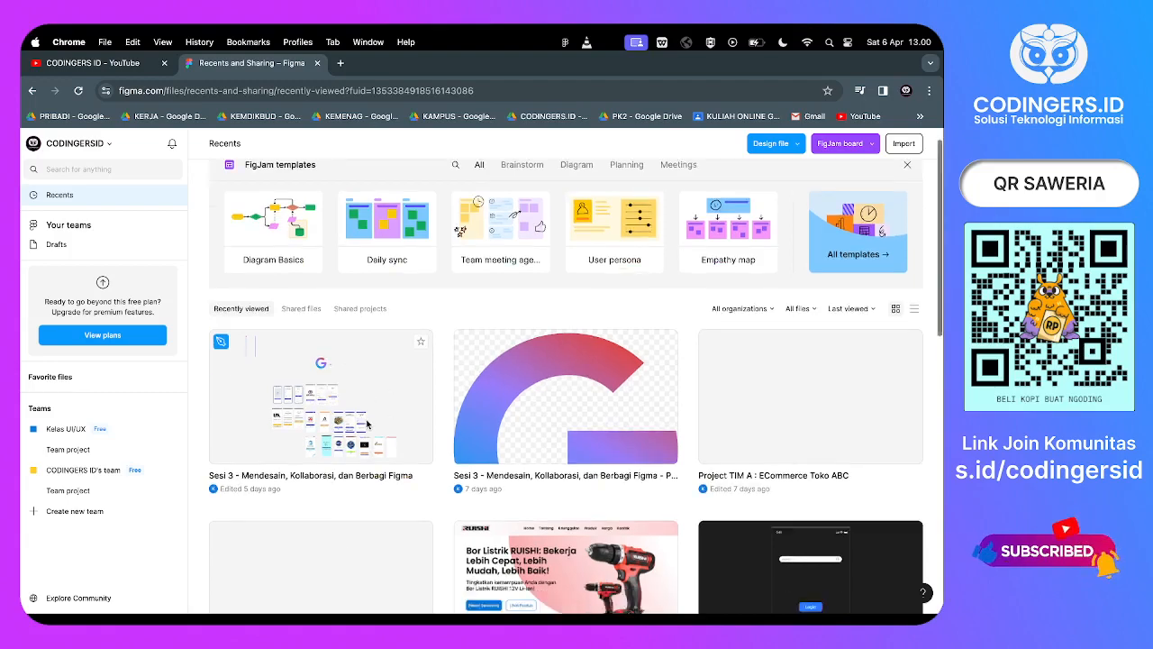
{"action": "scroll", "coordinate": [367, 424], "scroll_direction": "up", "scroll_amount": 5}
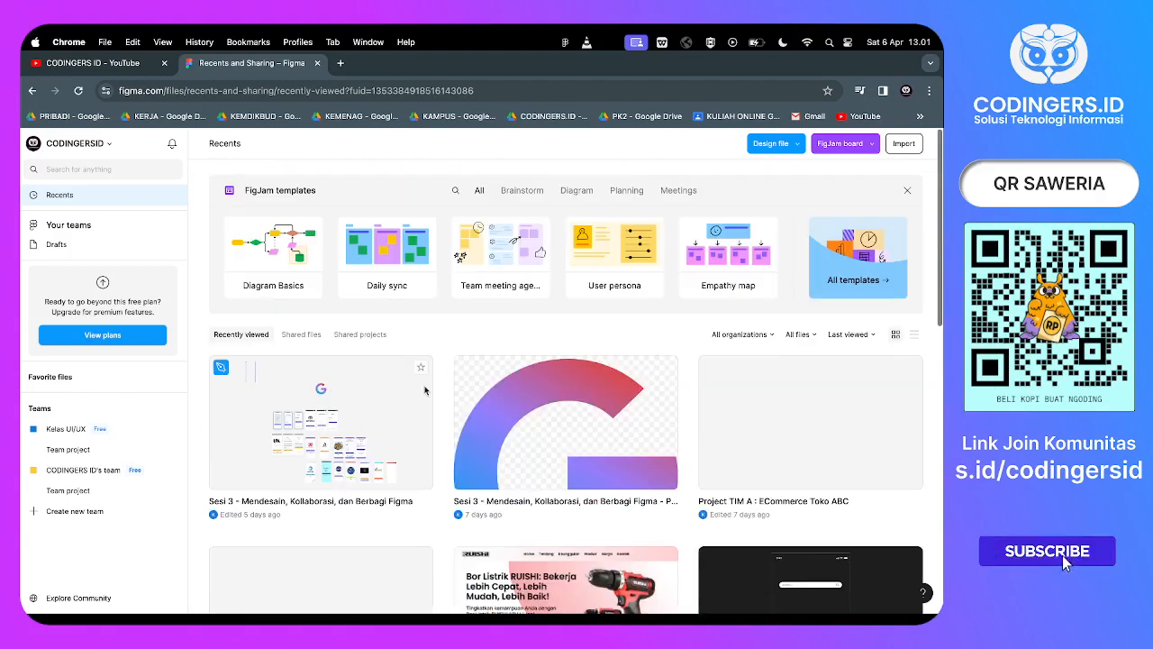
{"action": "scroll", "coordinate": [486, 414], "scroll_direction": "down", "scroll_amount": 2}
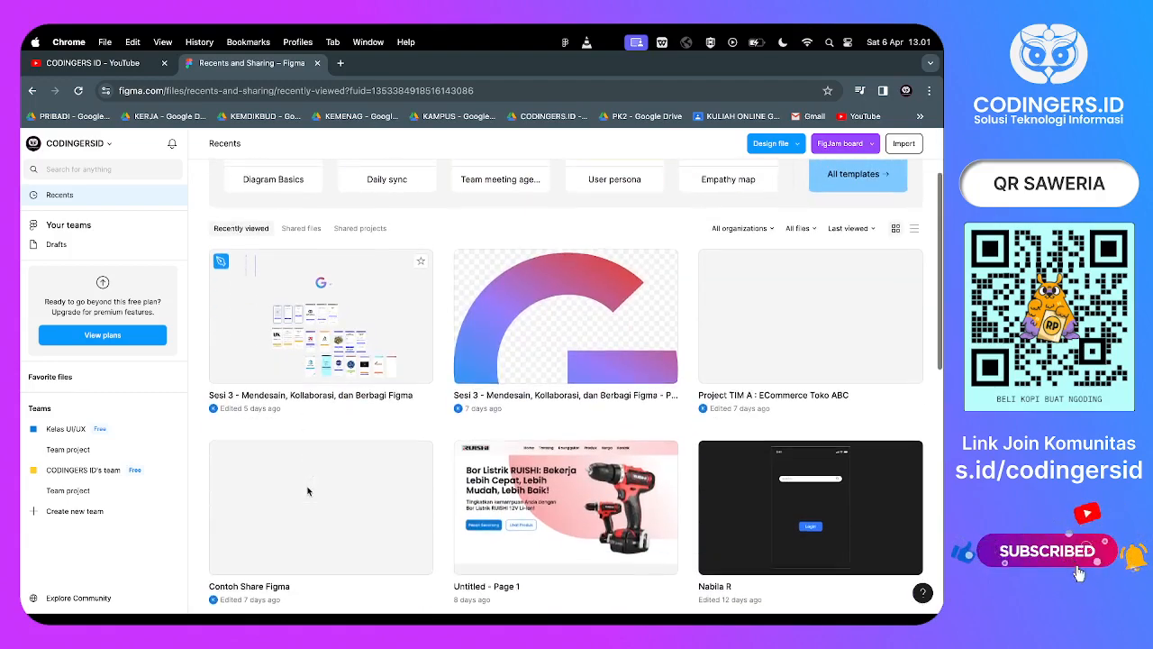
{"action": "scroll", "coordinate": [307, 360], "scroll_direction": "up", "scroll_amount": 2}
{"action": "left_click", "coordinate": [284, 335]}
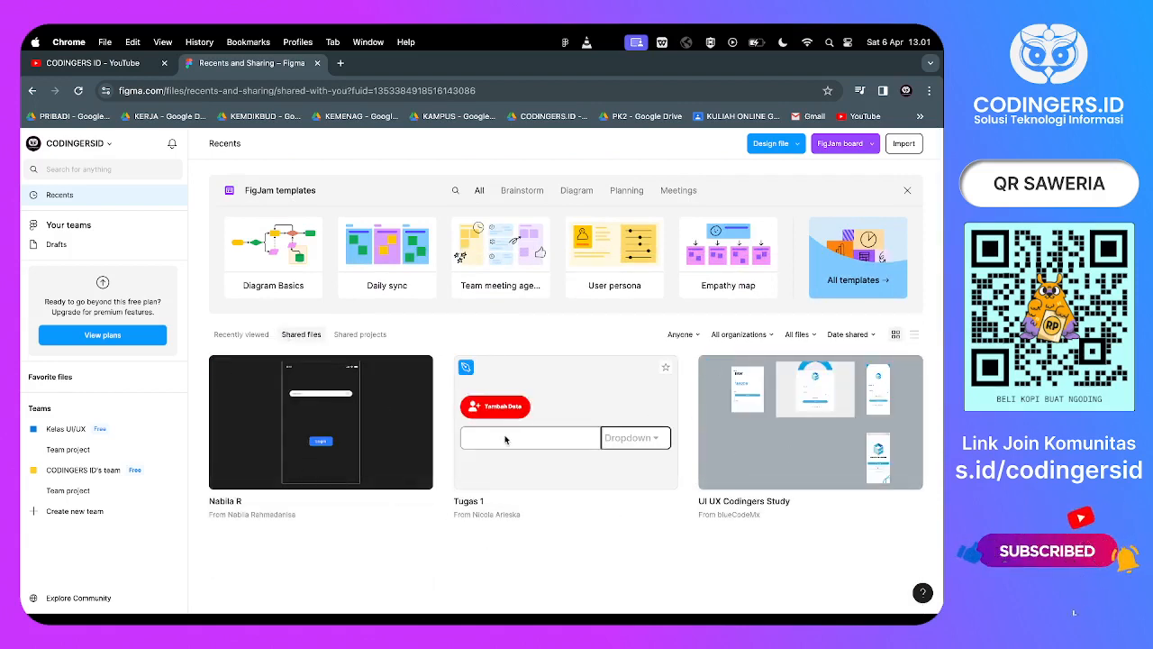
{"action": "left_click", "coordinate": [379, 335]}
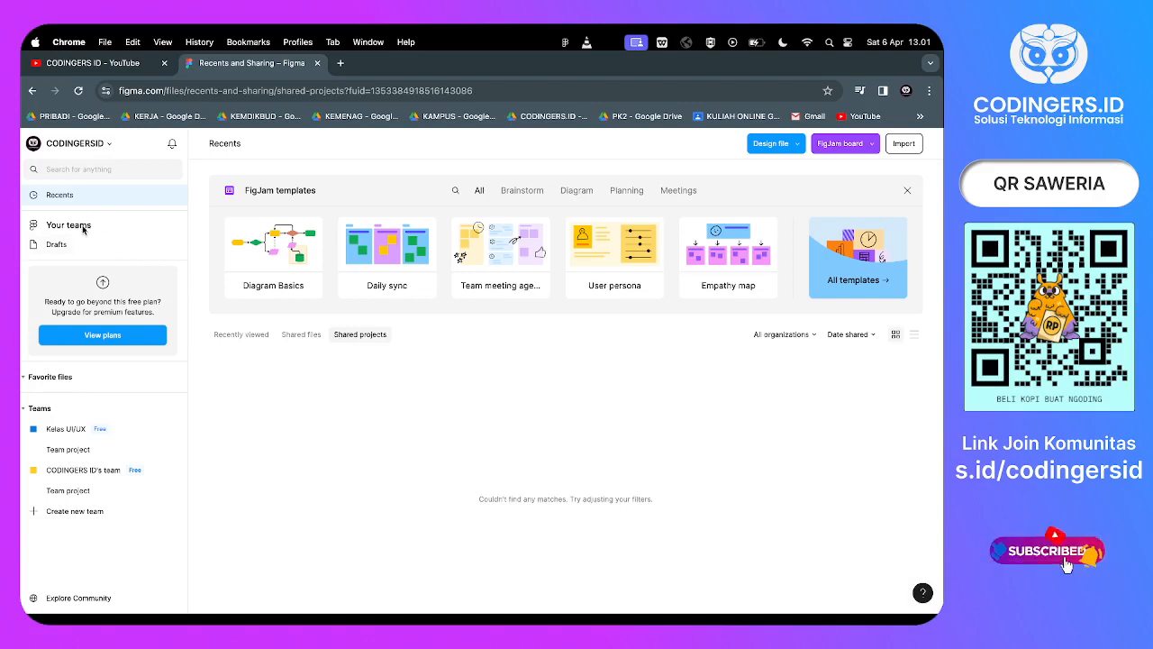
Look through the drafts and the deleted files, and check the list of teams.
{"action": "left_click", "coordinate": [56, 245]}
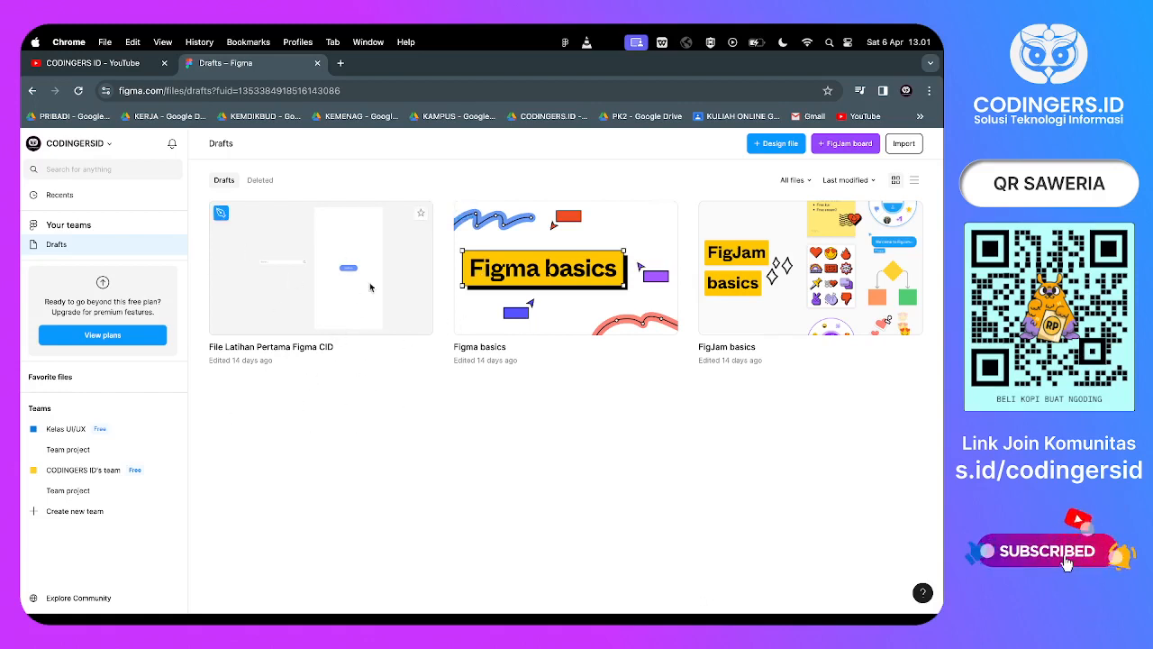
{"action": "left_click", "coordinate": [260, 180]}
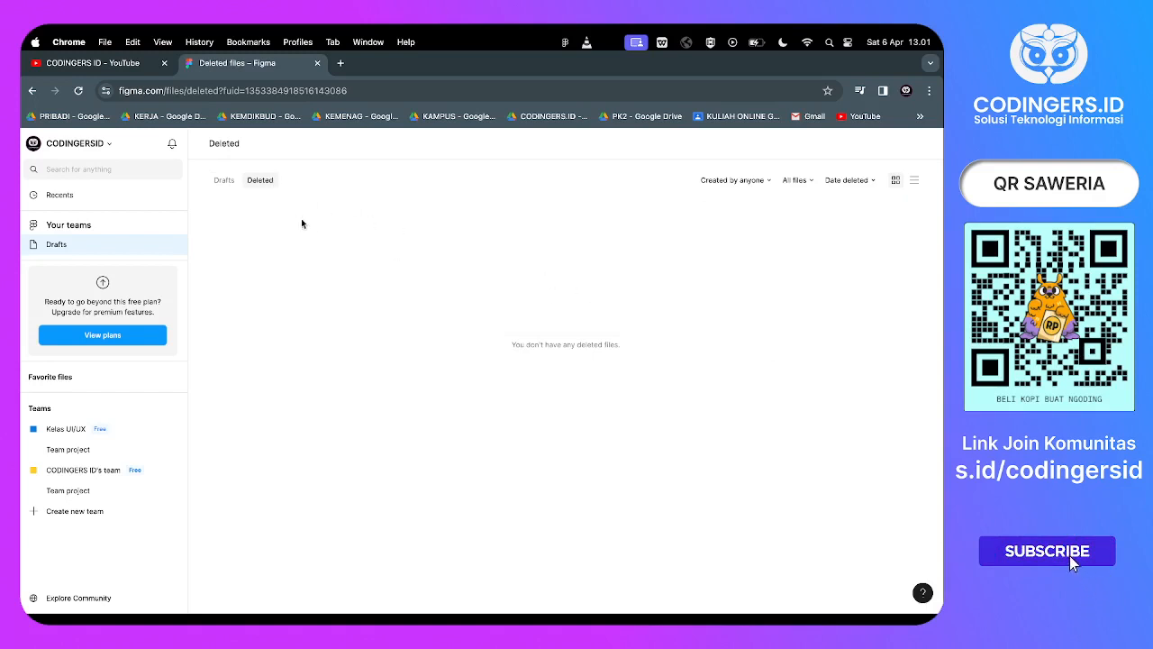
{"action": "left_click", "coordinate": [223, 180]}
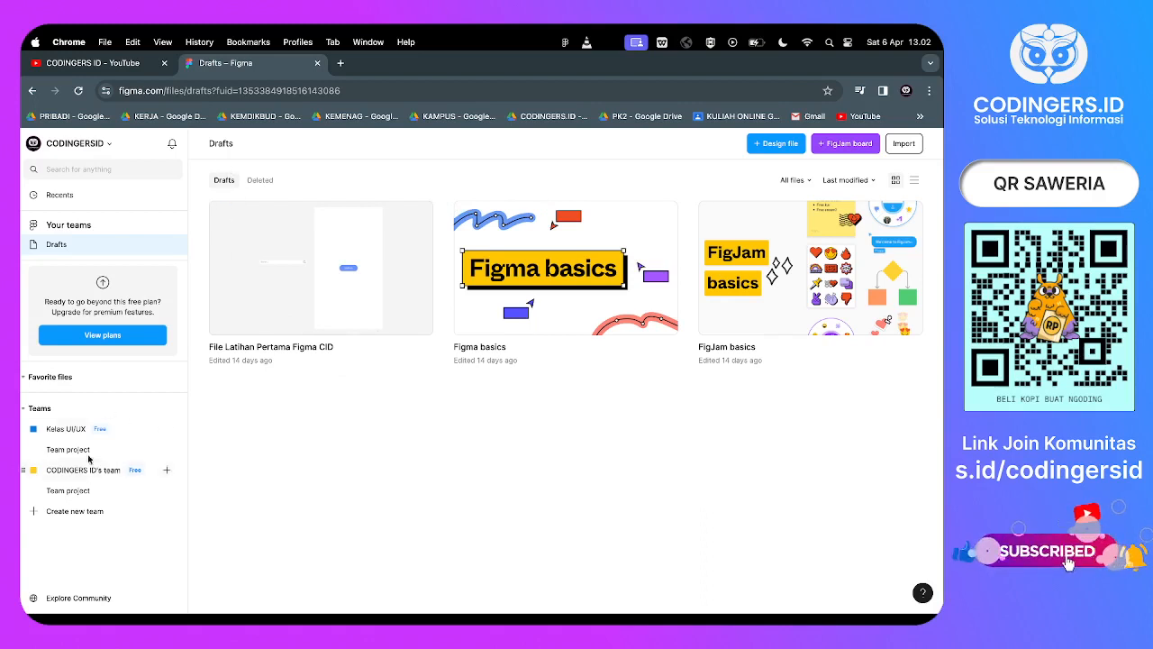
{"action": "left_click", "coordinate": [36, 407]}
{"action": "left_click", "coordinate": [36, 407]}
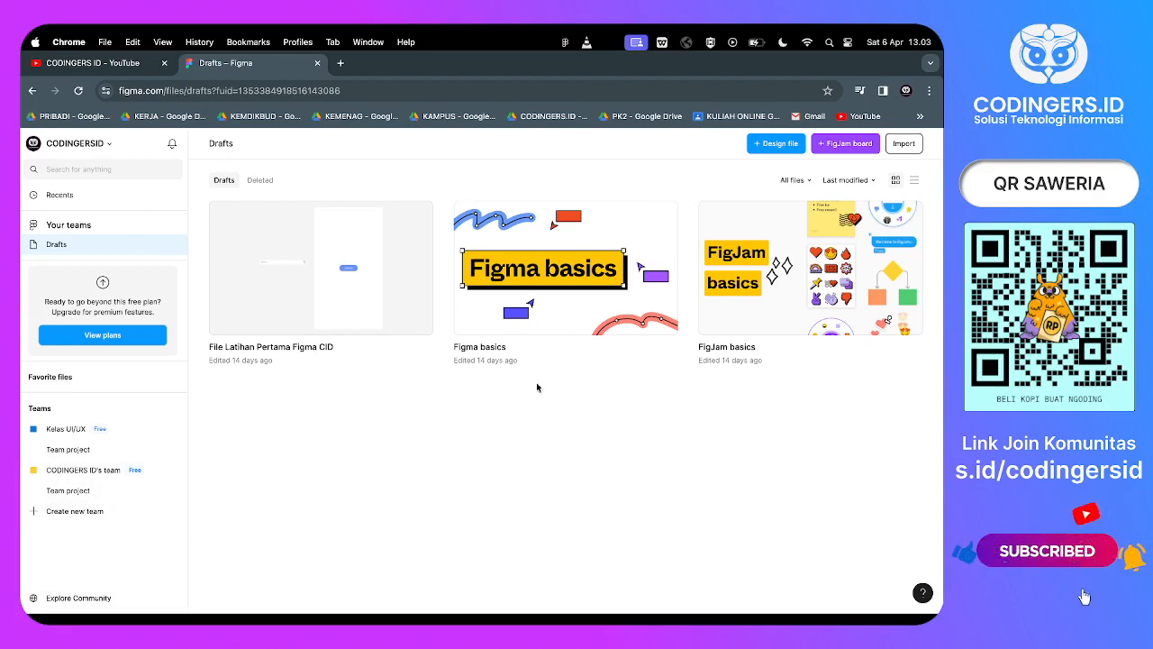
Create a new team named Figma Beginners.
{"action": "left_click", "coordinate": [90, 512]}
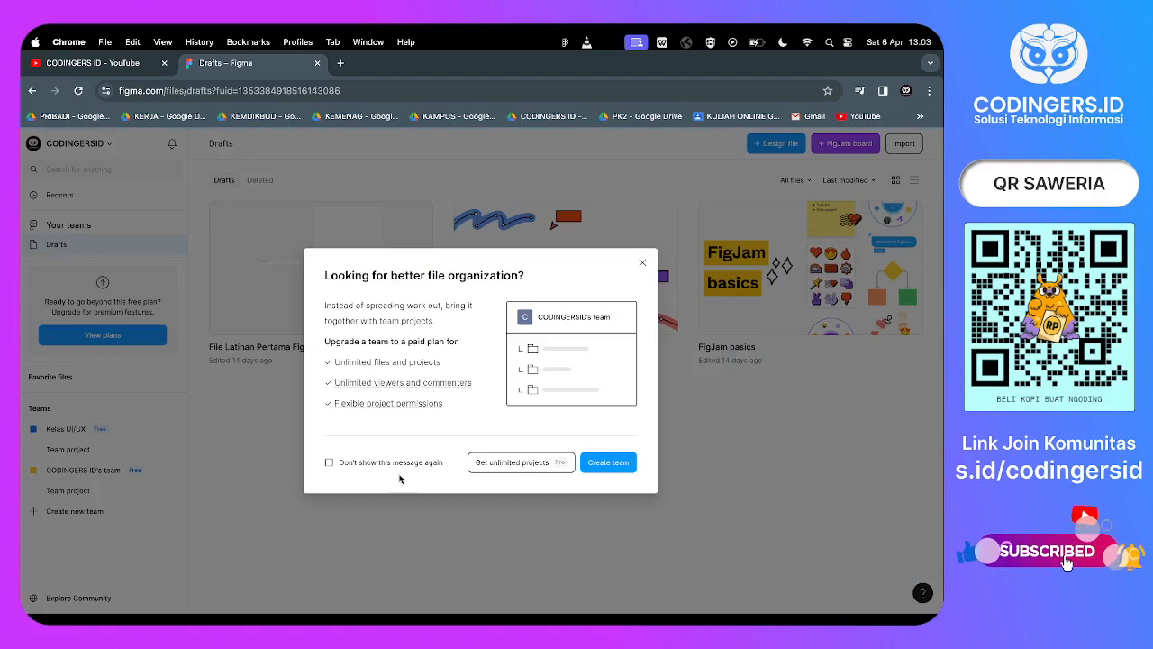
{"action": "left_click", "coordinate": [618, 464]}
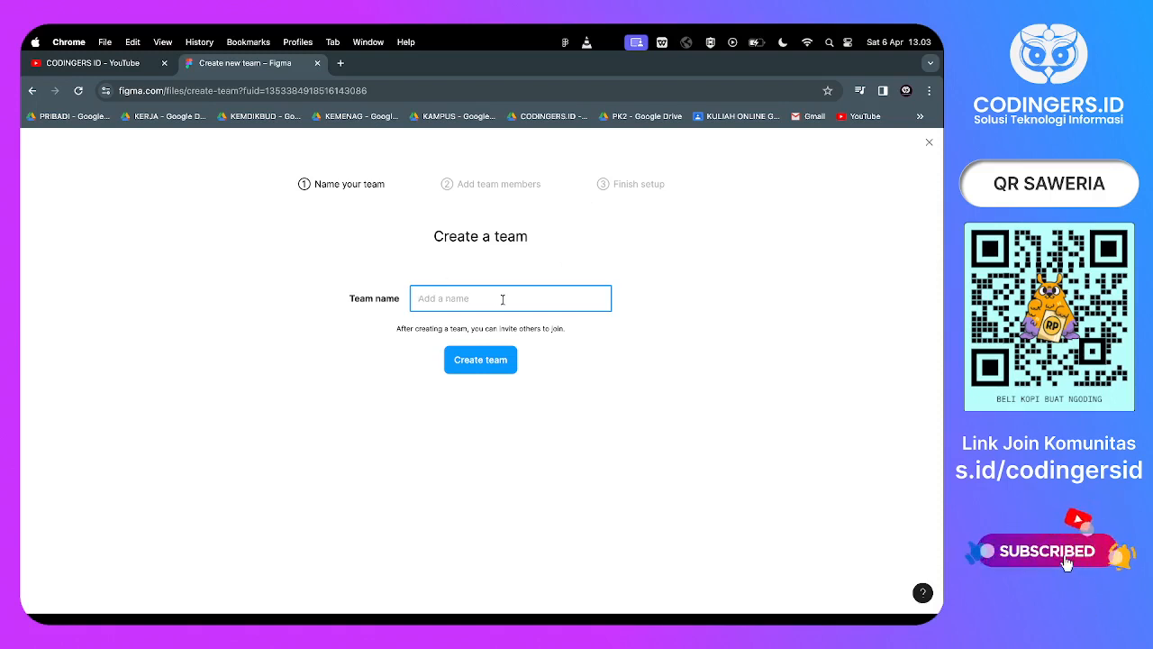
{"action": "type", "text": "Figma Begi"}
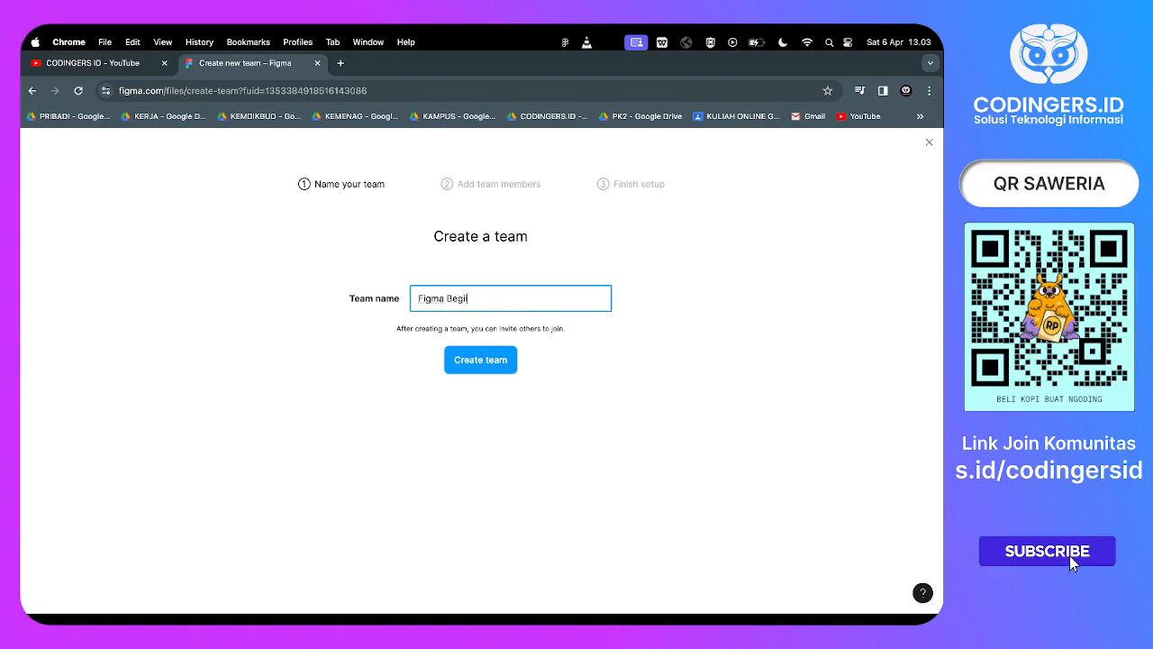
{"action": "type", "text": "nners"}
{"action": "left_click", "coordinate": [489, 366]}
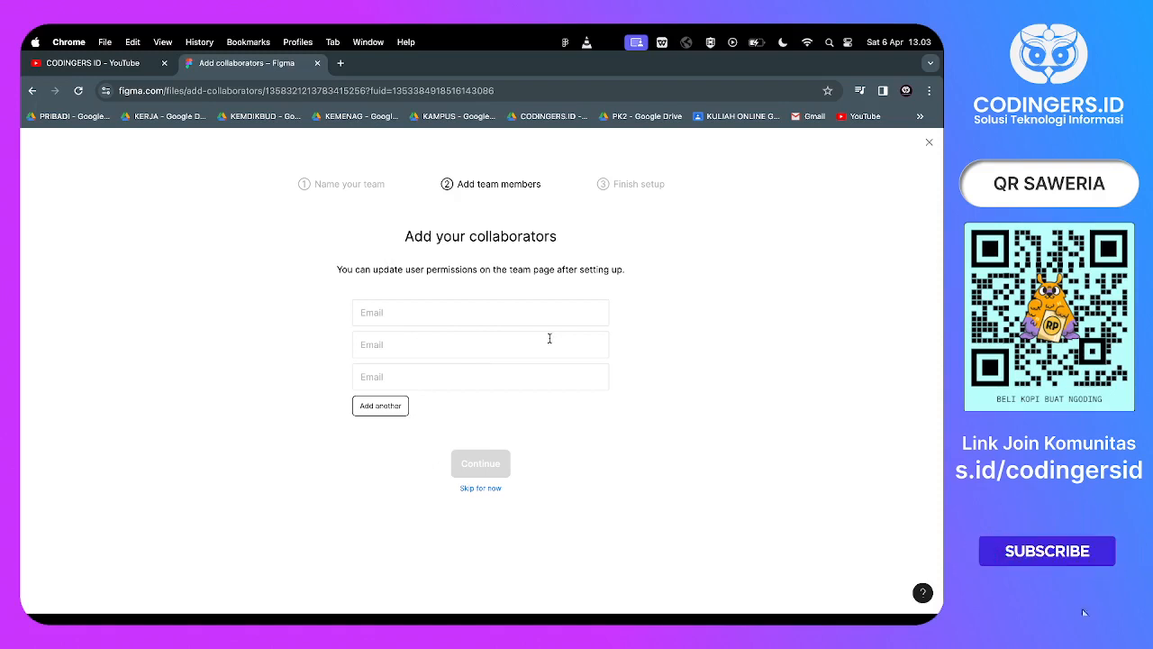
Skip adding collaborators, compare the team plans and choose the Starter plan for the new team.
{"action": "left_click", "coordinate": [465, 315]}
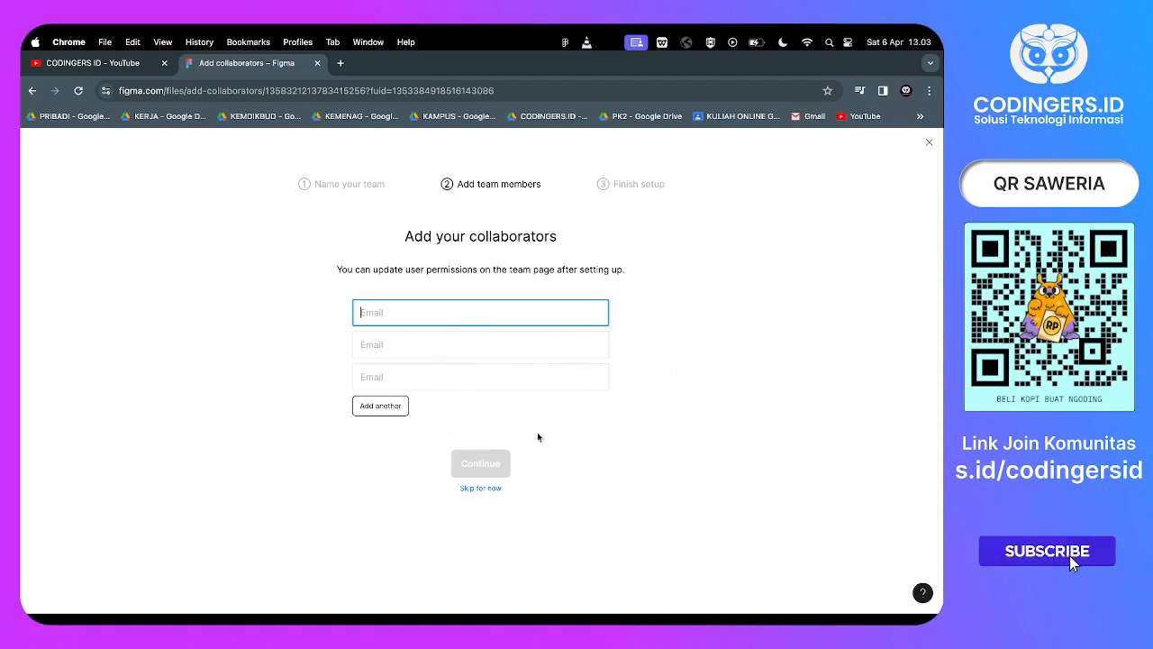
{"action": "left_click", "coordinate": [487, 489]}
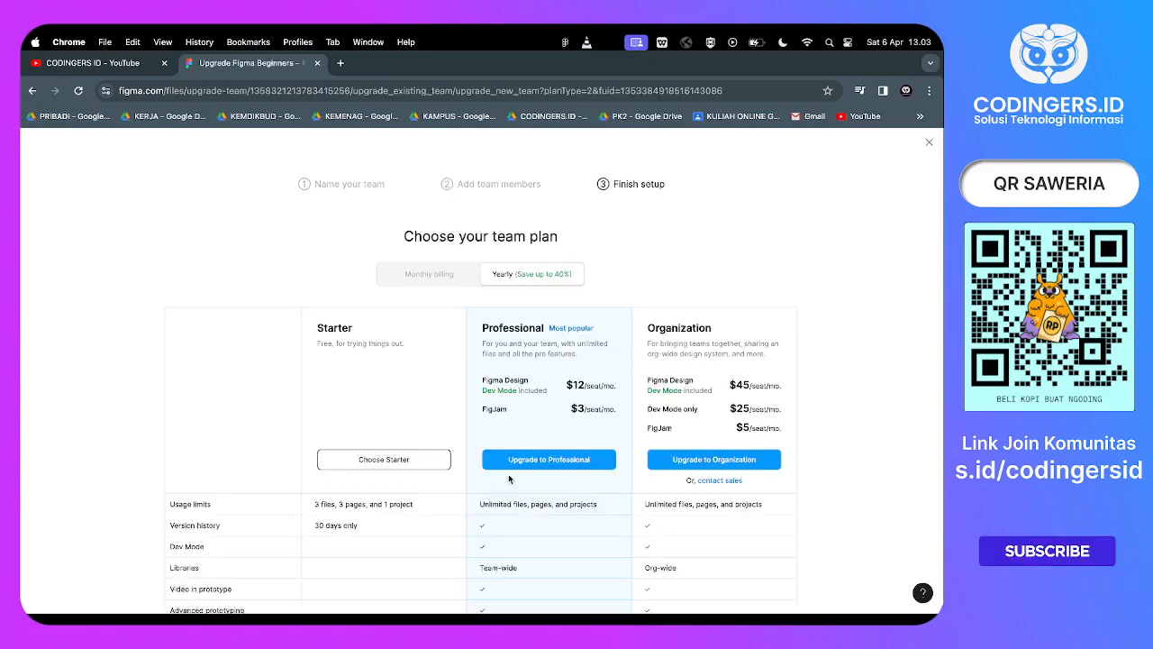
{"action": "scroll", "coordinate": [417, 420], "scroll_direction": "down", "scroll_amount": 1}
{"action": "scroll", "coordinate": [418, 419], "scroll_direction": "up", "scroll_amount": 1}
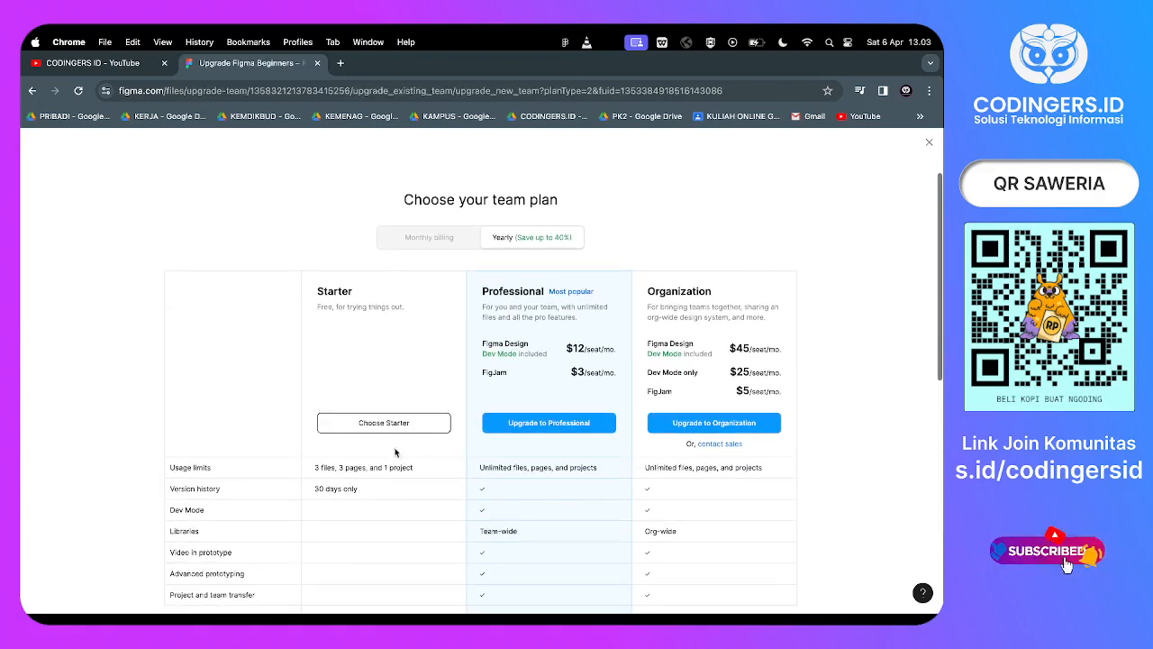
{"action": "scroll", "coordinate": [408, 376], "scroll_direction": "up", "scroll_amount": 1}
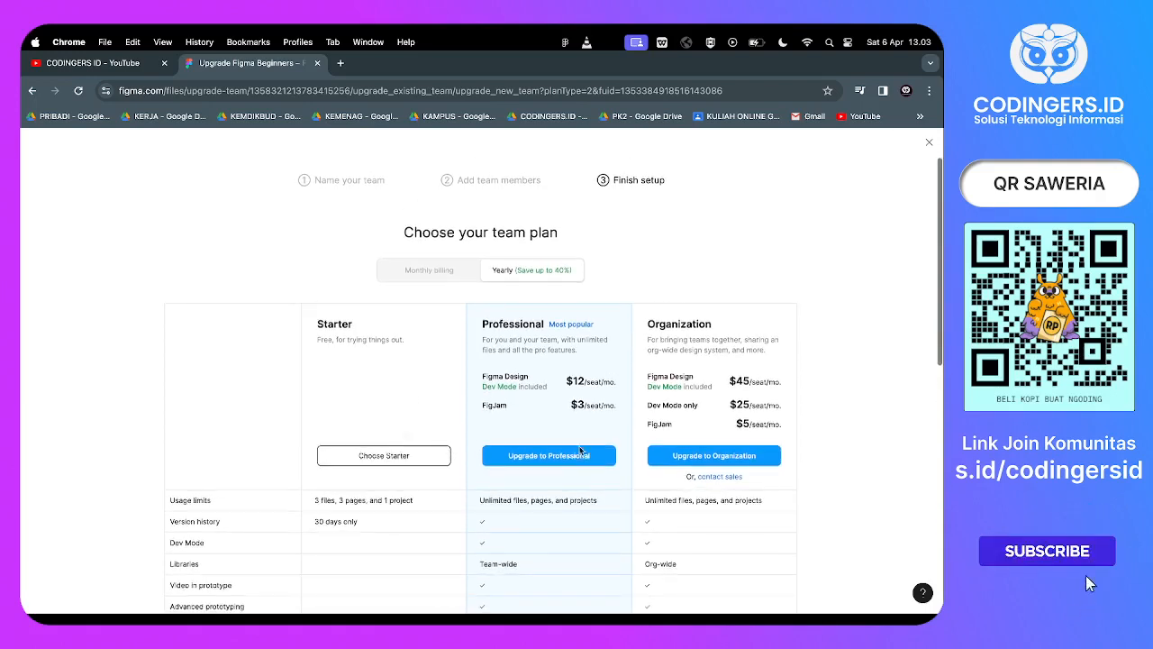
{"action": "scroll", "coordinate": [582, 420], "scroll_direction": "down", "scroll_amount": 1}
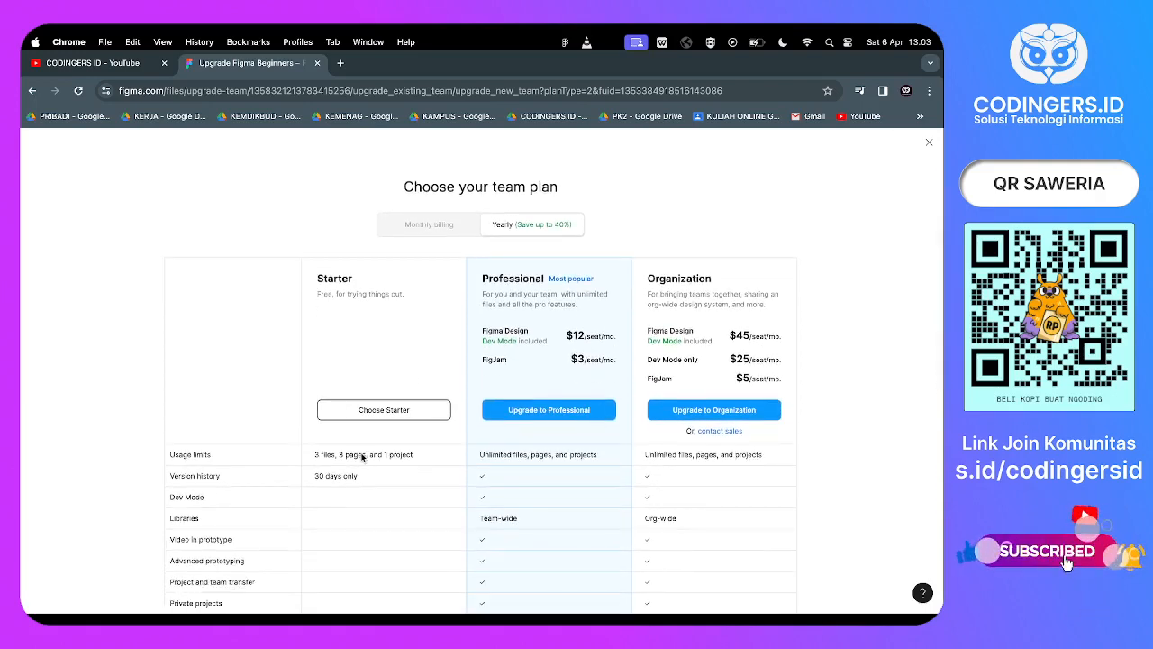
{"action": "scroll", "coordinate": [363, 451], "scroll_direction": "down", "scroll_amount": 1}
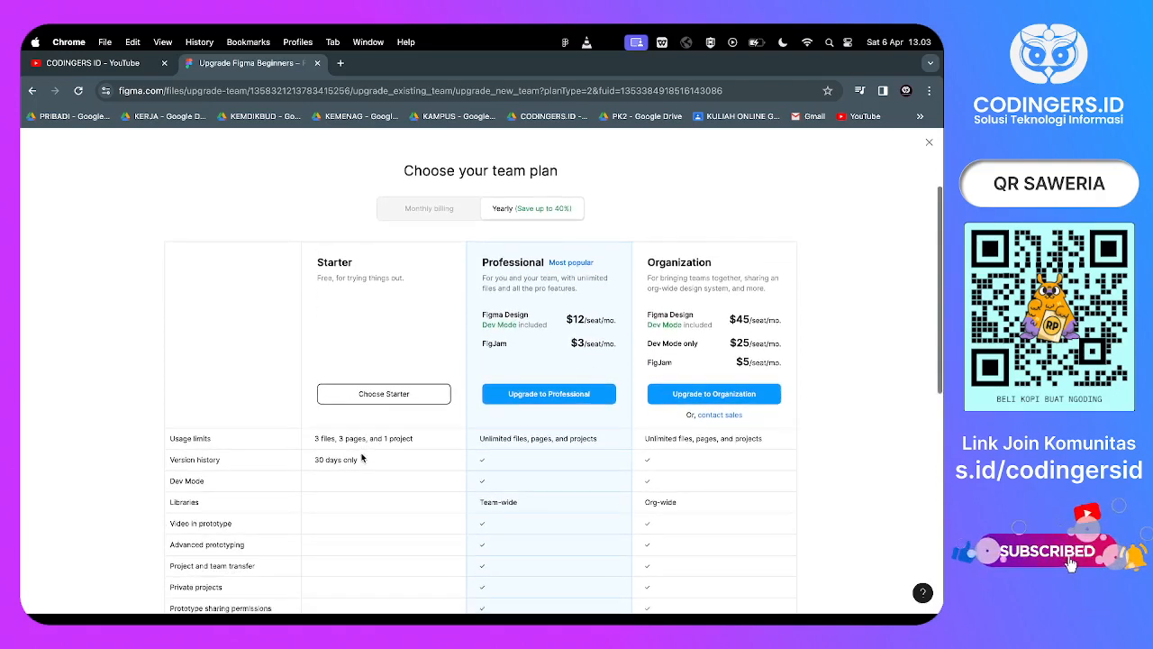
{"action": "left_click", "coordinate": [378, 404]}
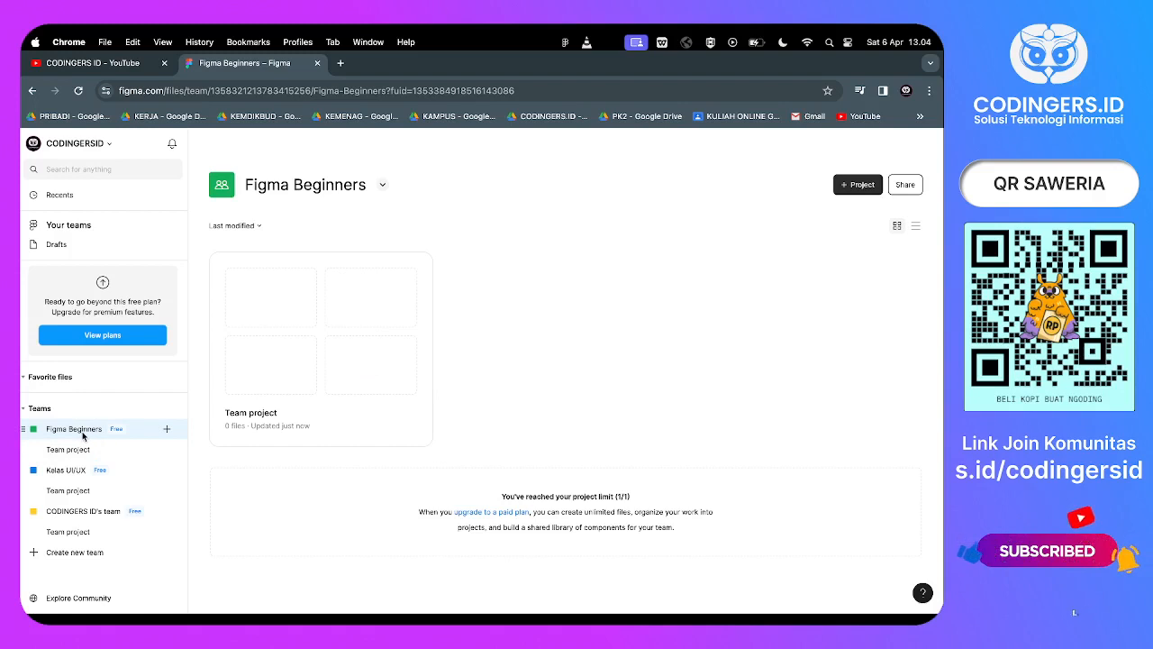
Look at the Figma Beginners team page and its Team project page.
{"action": "left_click", "coordinate": [113, 450]}
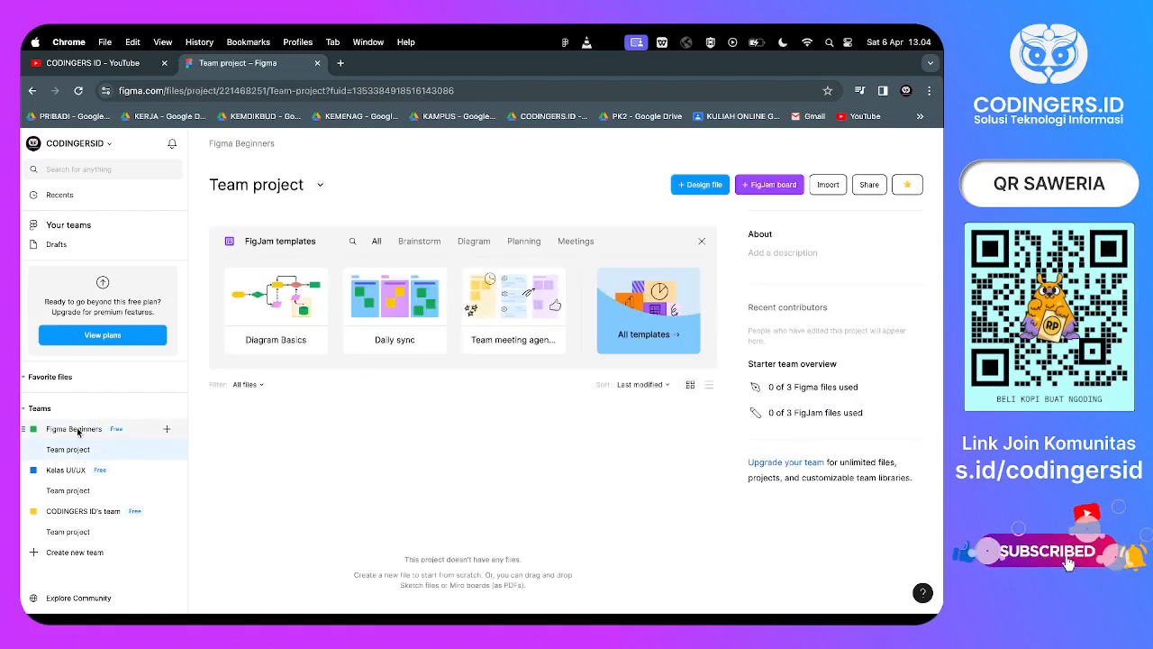
{"action": "left_click", "coordinate": [85, 430]}
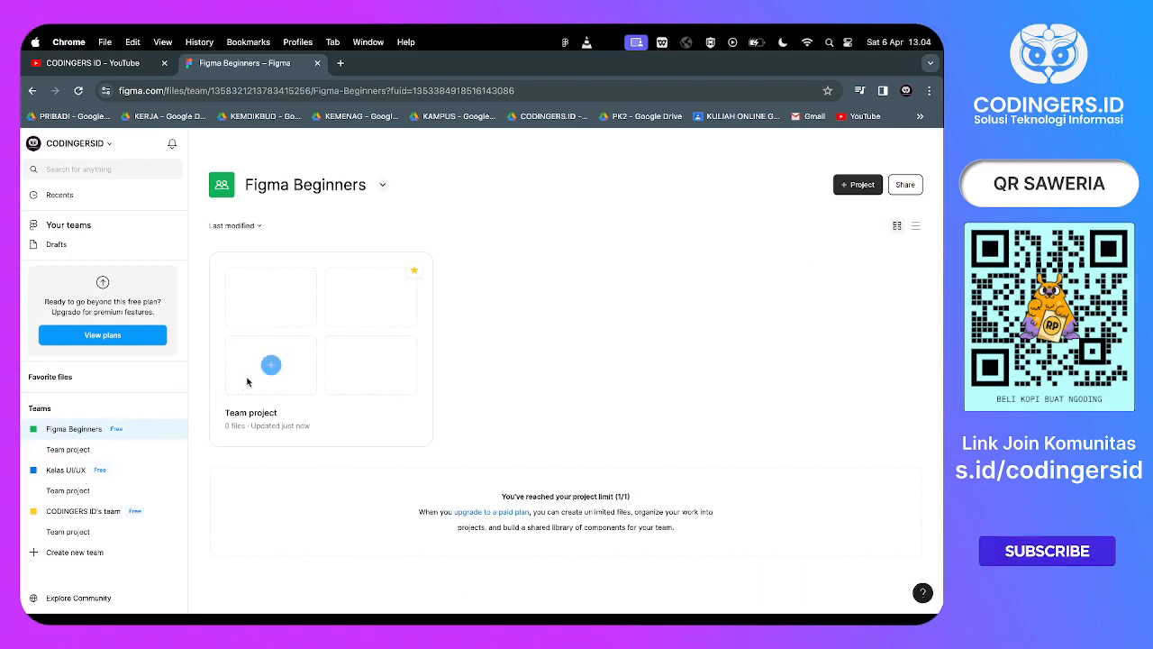
{"action": "left_click", "coordinate": [76, 452]}
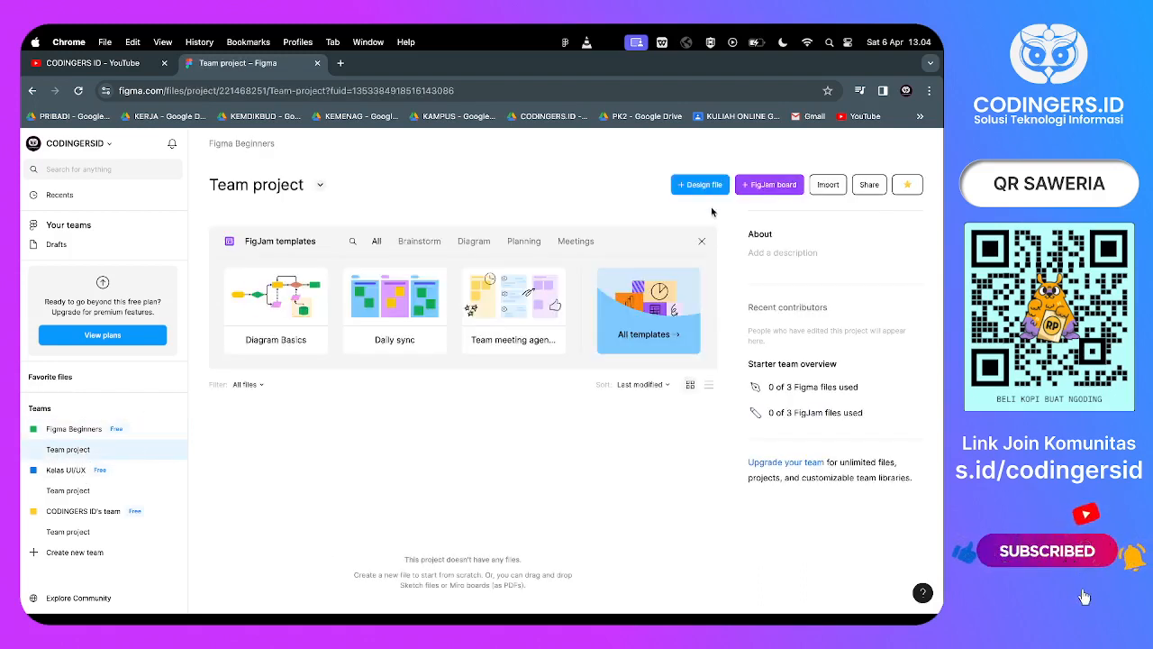
{"action": "left_click", "coordinate": [72, 428]}
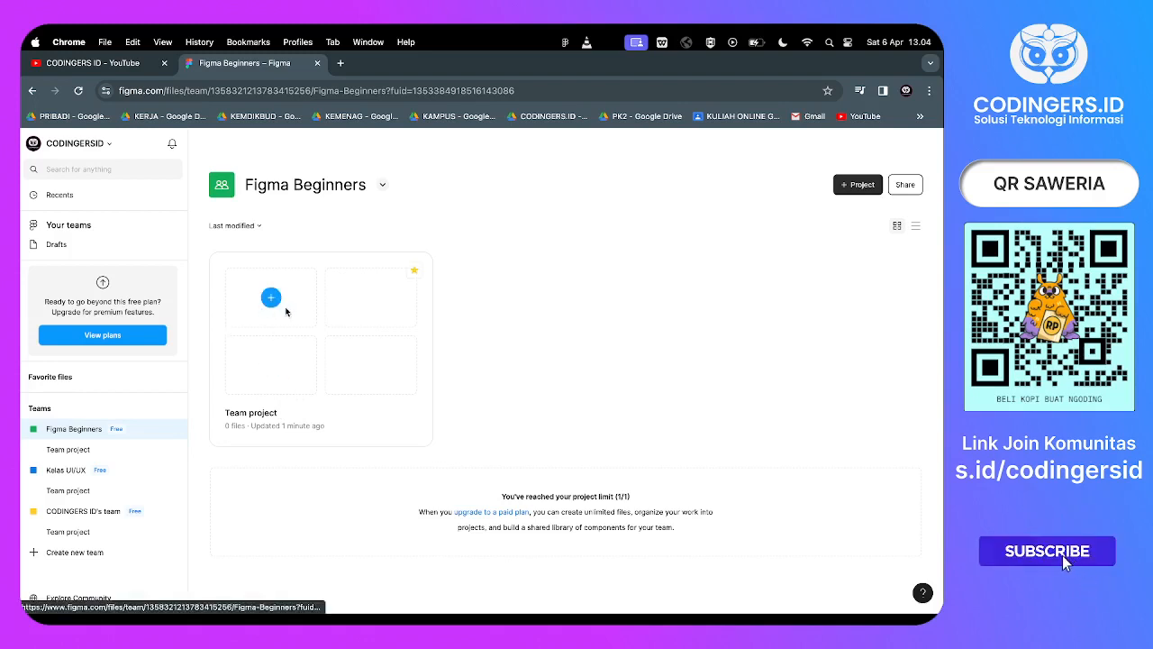
Create a new design file in the Figma Beginners team's Team project.
{"action": "left_click", "coordinate": [27, 452]}
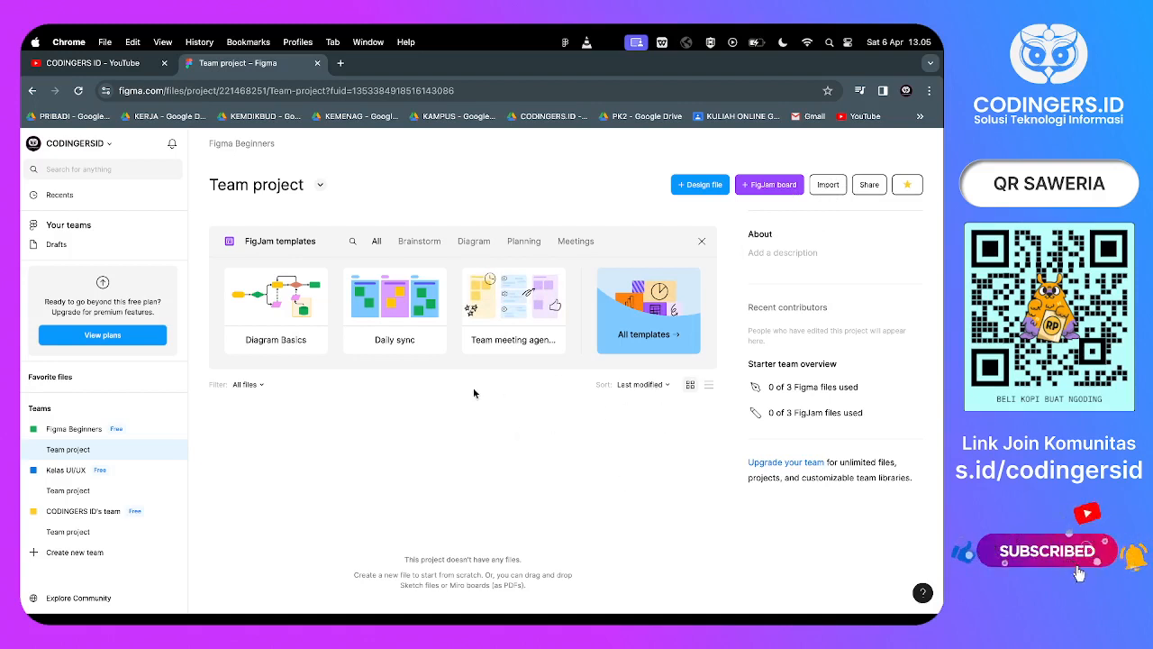
{"action": "scroll", "coordinate": [472, 396], "scroll_direction": "down", "scroll_amount": 2}
{"action": "scroll", "coordinate": [470, 399], "scroll_direction": "up", "scroll_amount": 2}
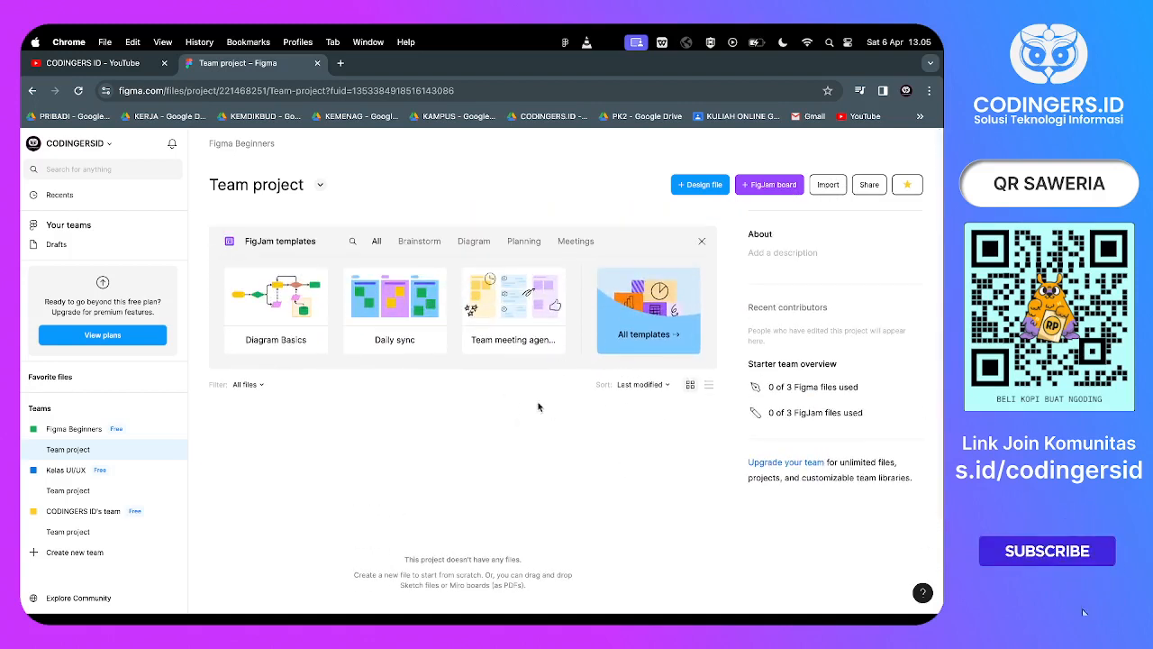
{"action": "left_click", "coordinate": [702, 187]}
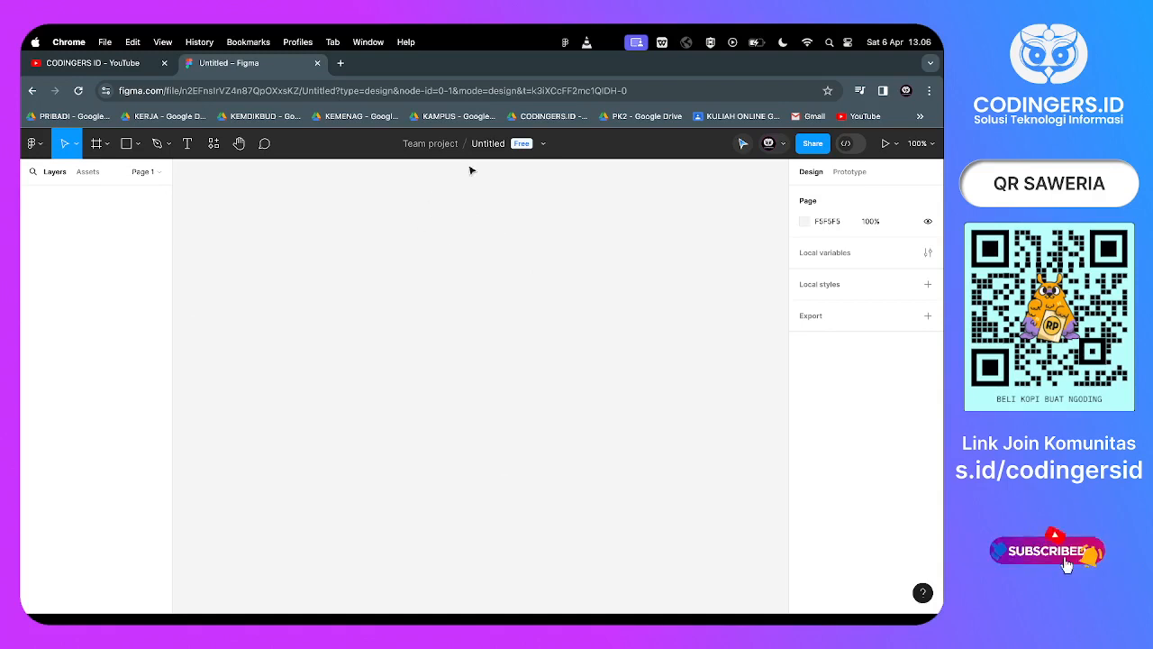
View the new design file's parent project, return to the file and rename it as Pengenalan Figma.
{"action": "left_click", "coordinate": [431, 146]}
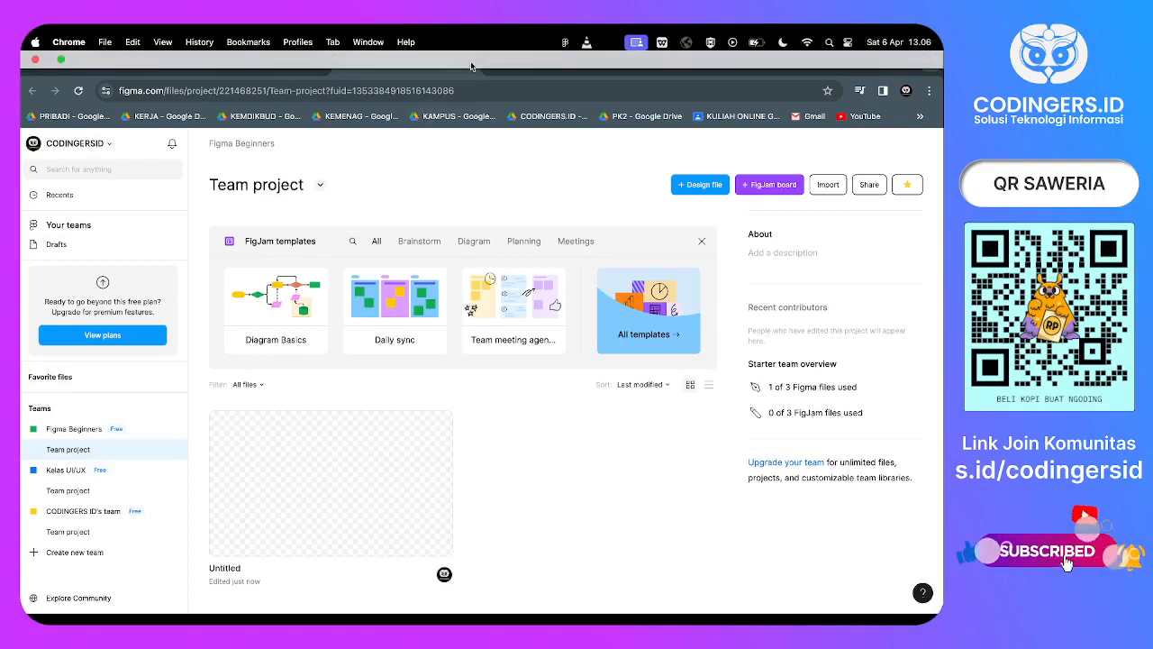
{"action": "left_click", "coordinate": [469, 64]}
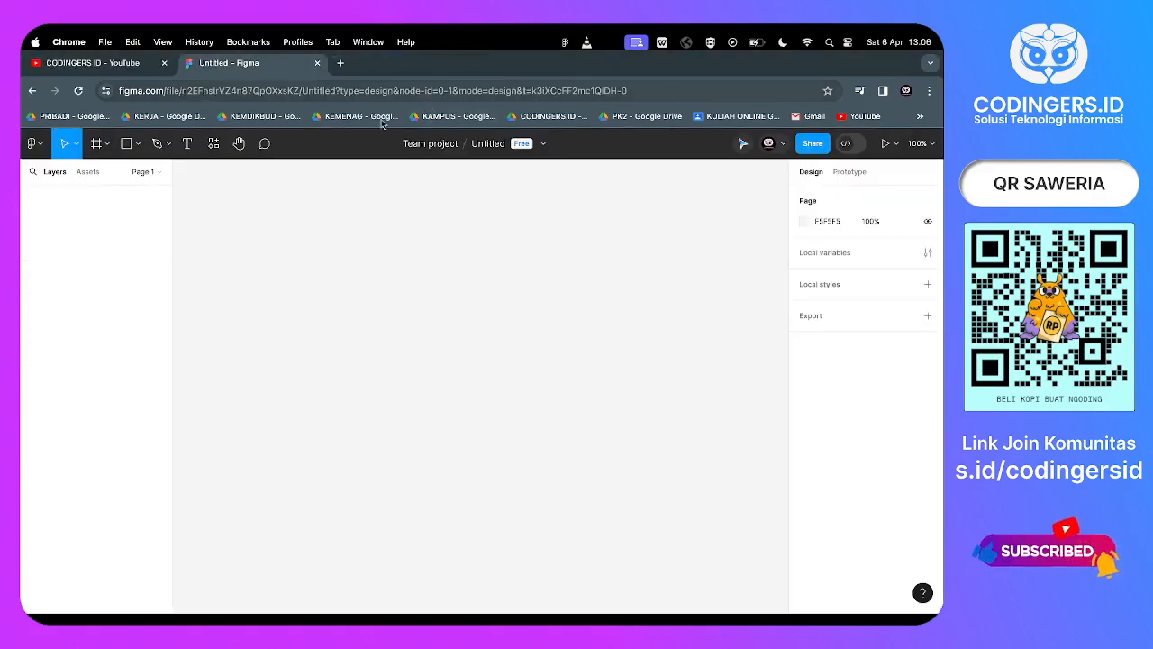
{"action": "left_click", "coordinate": [491, 144]}
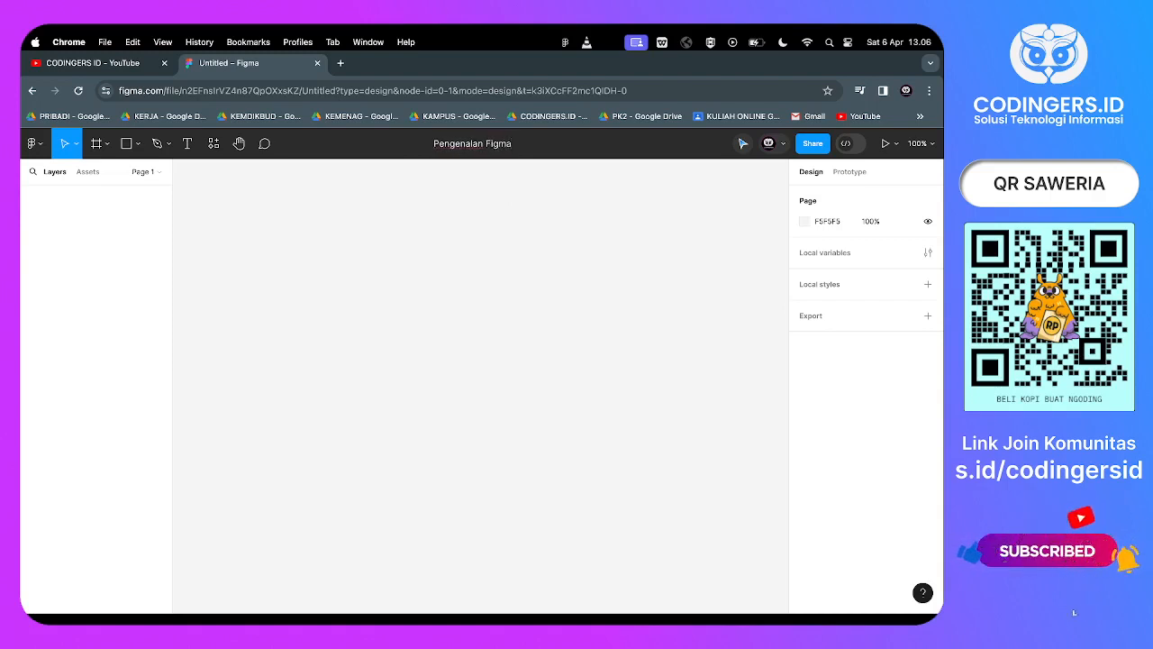
{"action": "key", "text": "Return"}
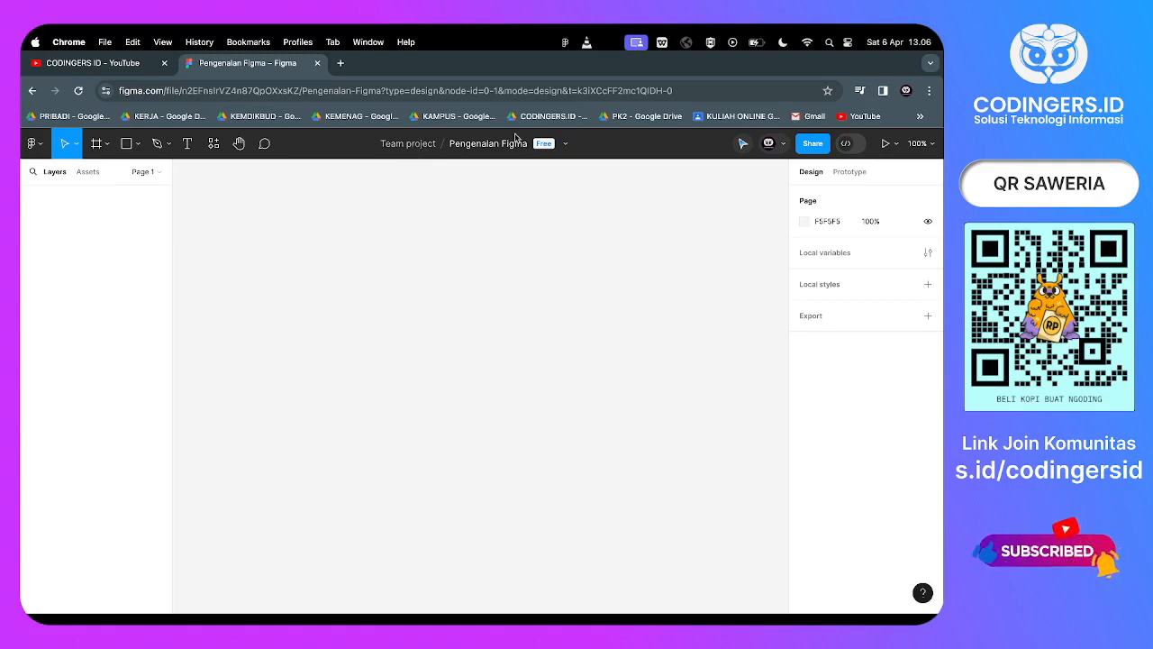
Rename the design file as 1. Pengenalan Figma.
{"action": "left_click", "coordinate": [469, 144]}
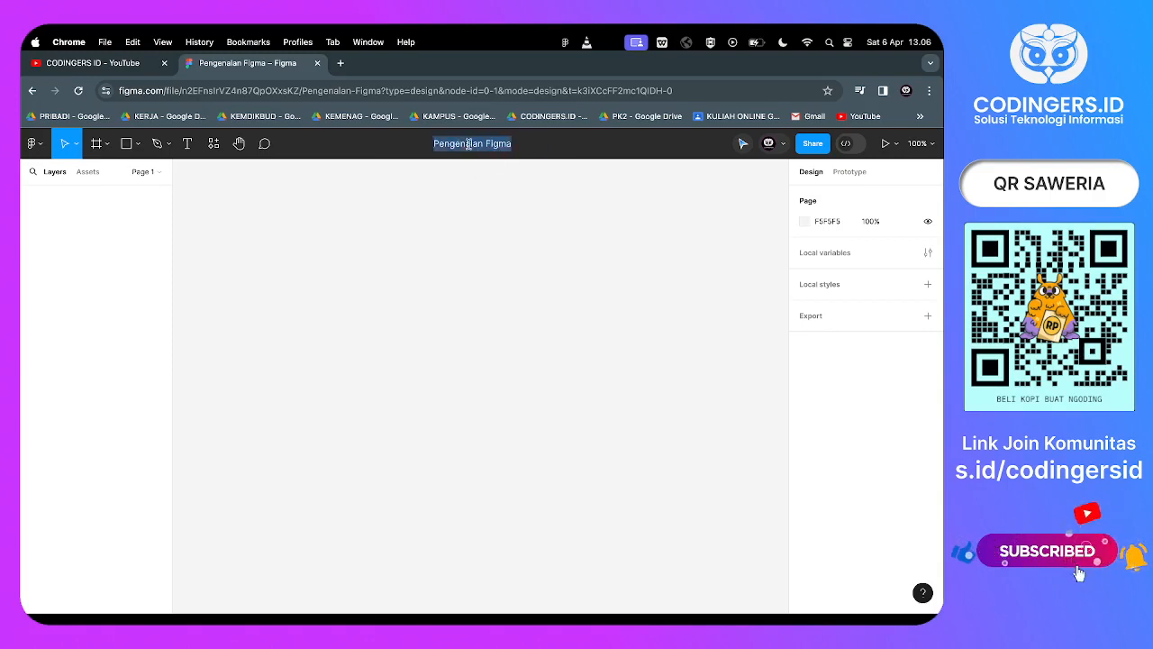
{"action": "key", "text": "Left"}
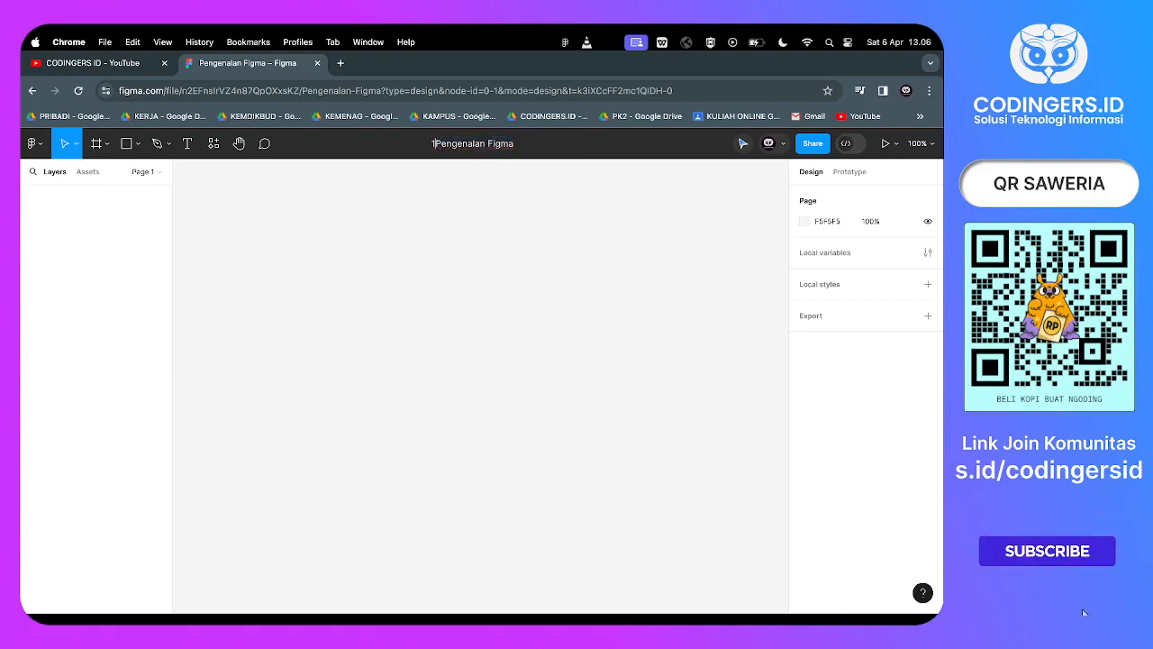
{"action": "key", "text": "Return"}
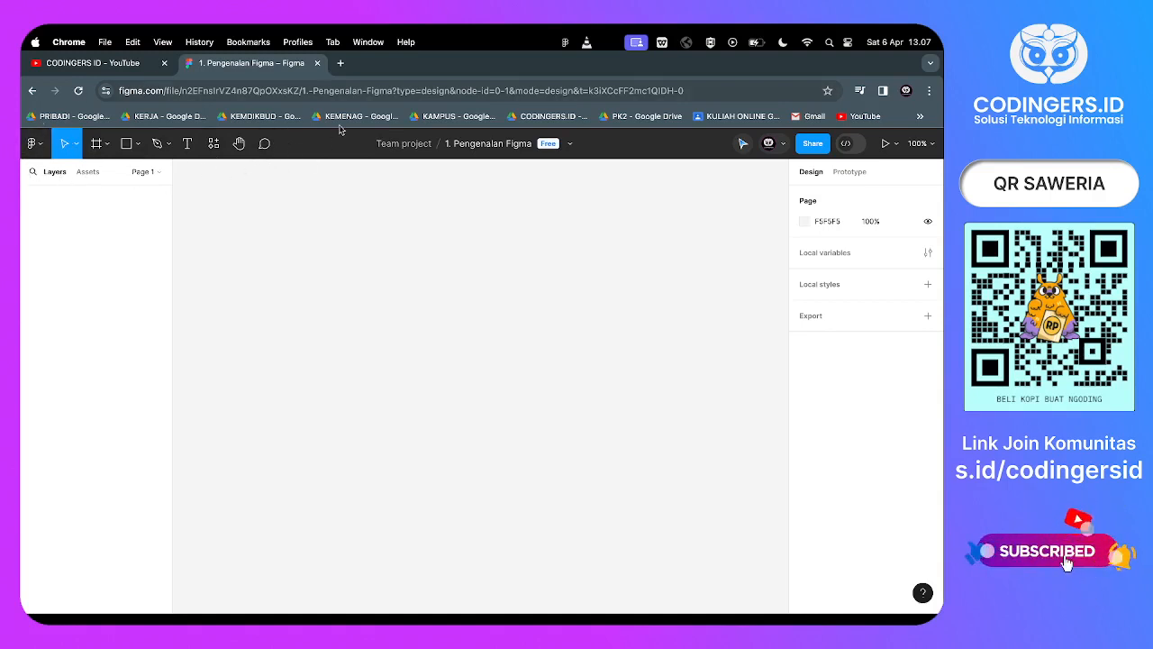
Look at the tools grouped with Move and the region tools Frame, Section and Slice.
{"action": "left_click", "coordinate": [106, 143]}
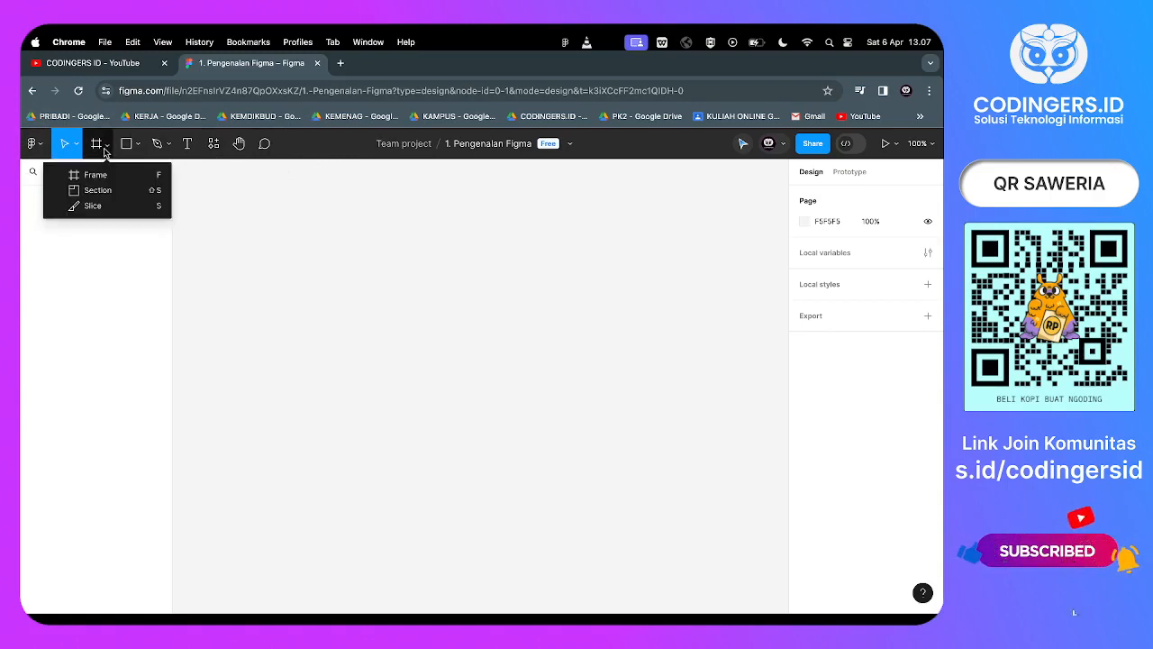
{"action": "left_click", "coordinate": [76, 144]}
{"action": "left_click", "coordinate": [76, 146]}
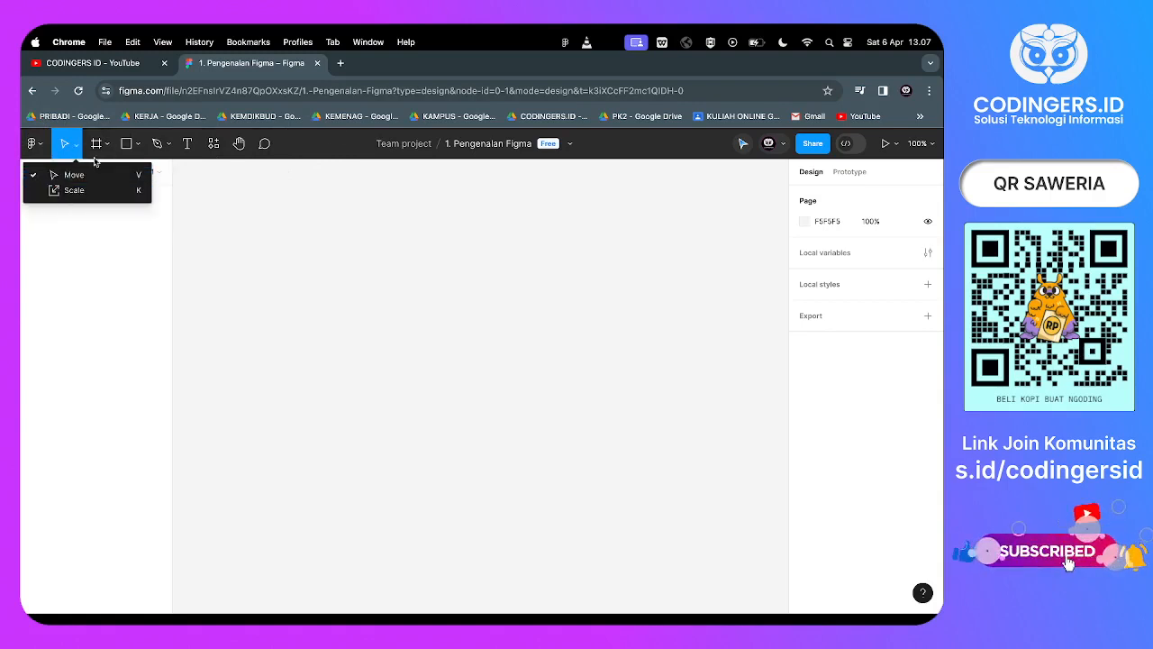
{"action": "left_click", "coordinate": [96, 144]}
{"action": "left_click", "coordinate": [106, 144]}
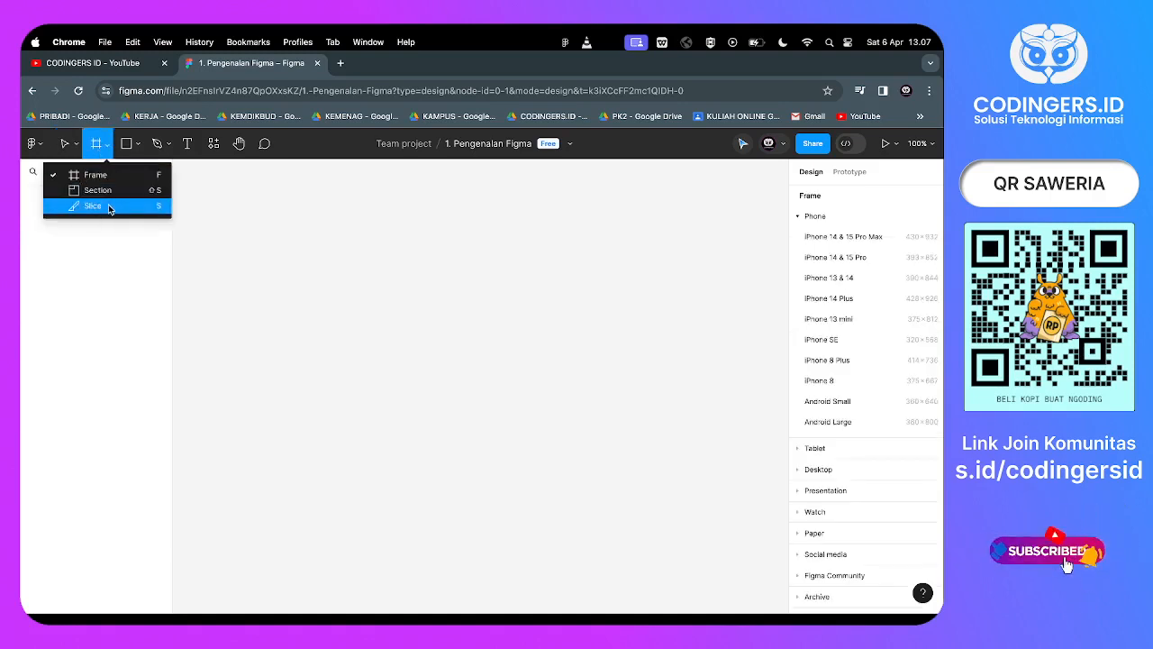
Look through the shape tools and the Pen and Pencil tools, and activate the Text tool.
{"action": "left_click", "coordinate": [137, 144]}
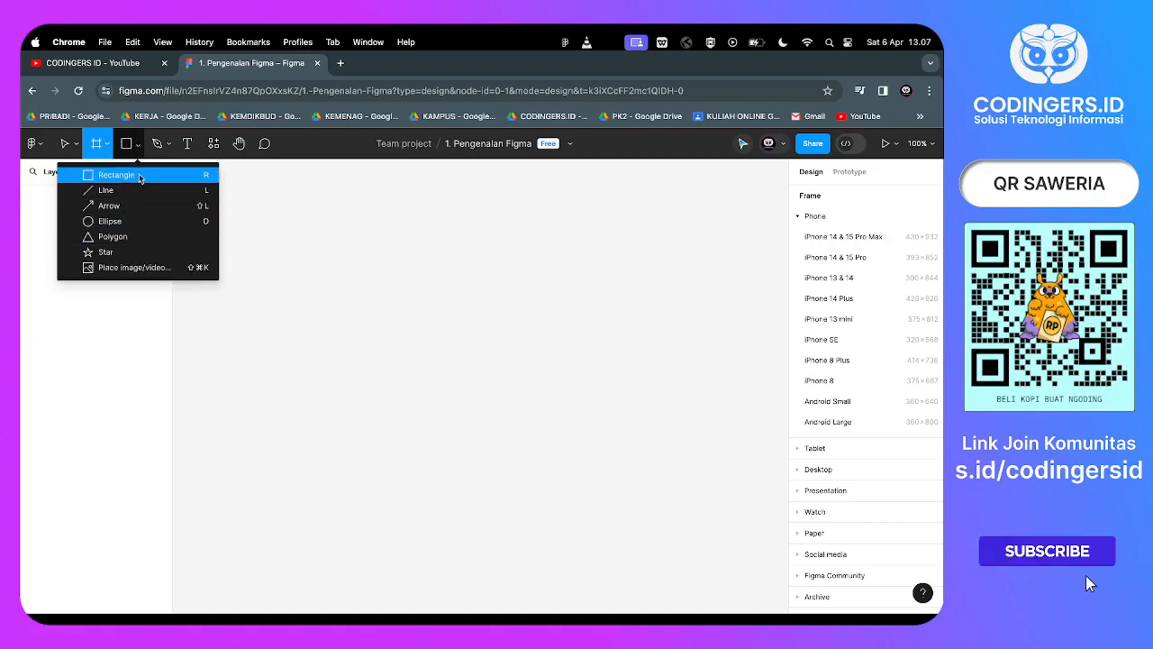
{"action": "left_click", "coordinate": [137, 151]}
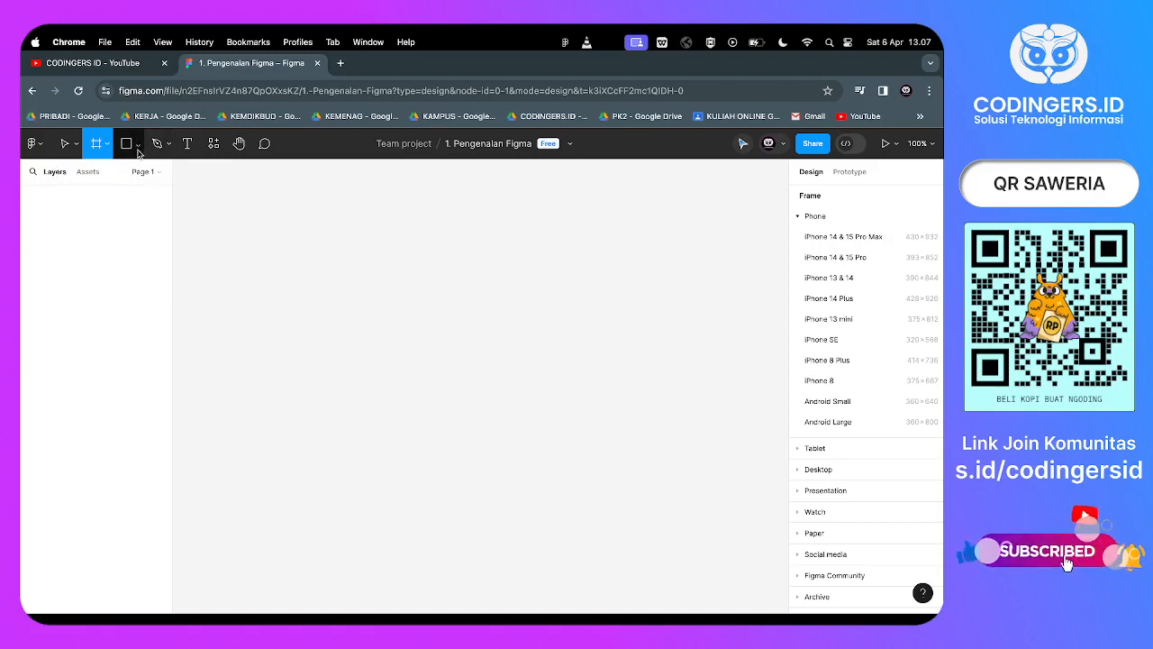
{"action": "left_click", "coordinate": [169, 146]}
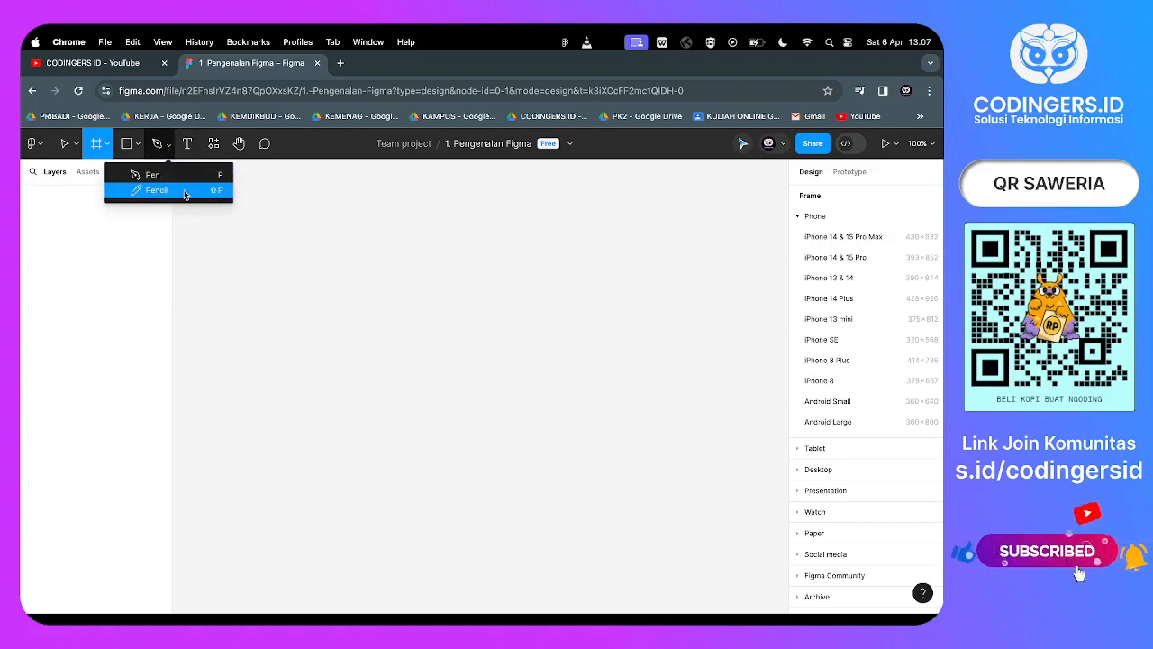
{"action": "left_click", "coordinate": [170, 151]}
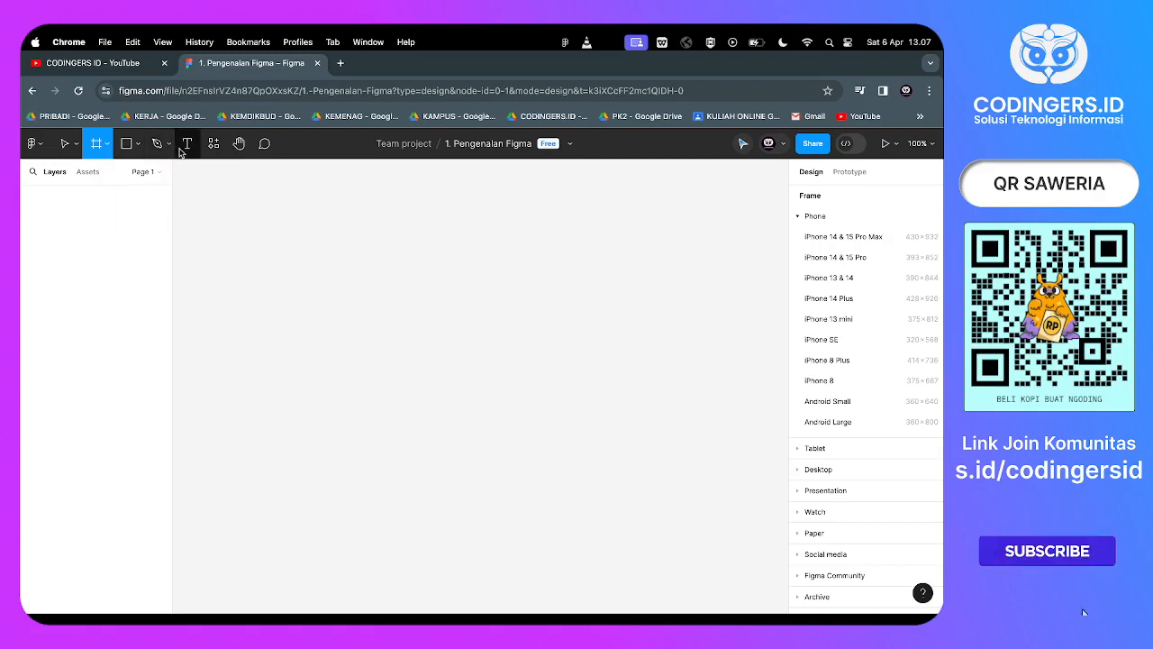
{"action": "left_click", "coordinate": [184, 146]}
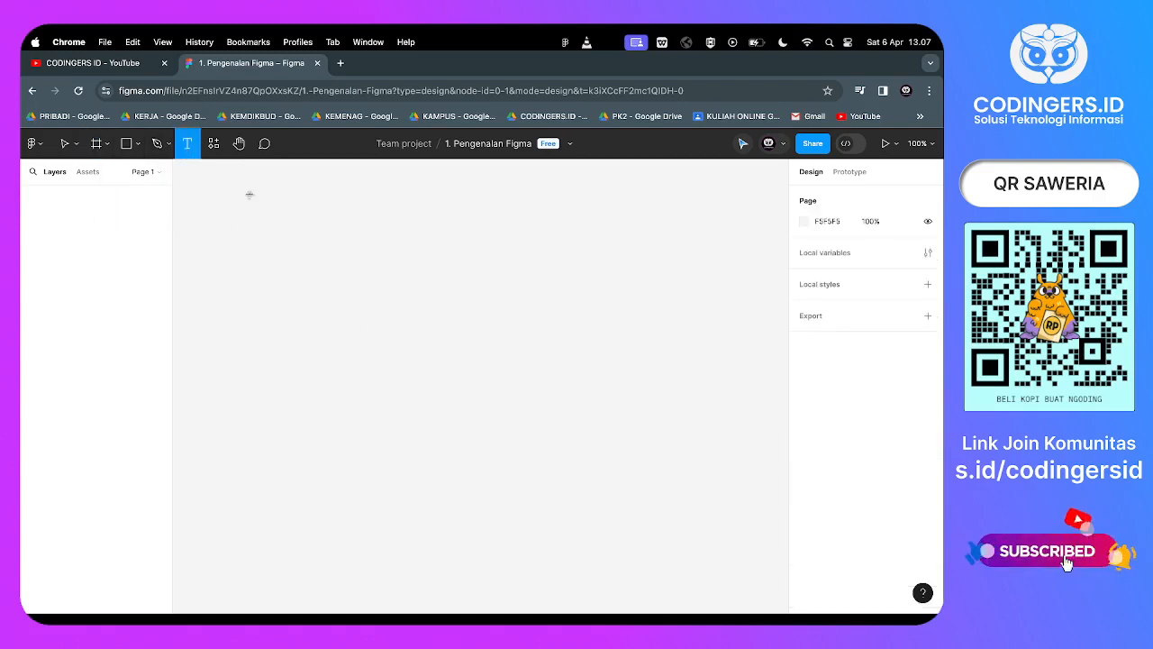
View the file's resources, comparing the Components, Plugins and Widgets collections.
{"action": "left_click", "coordinate": [214, 146]}
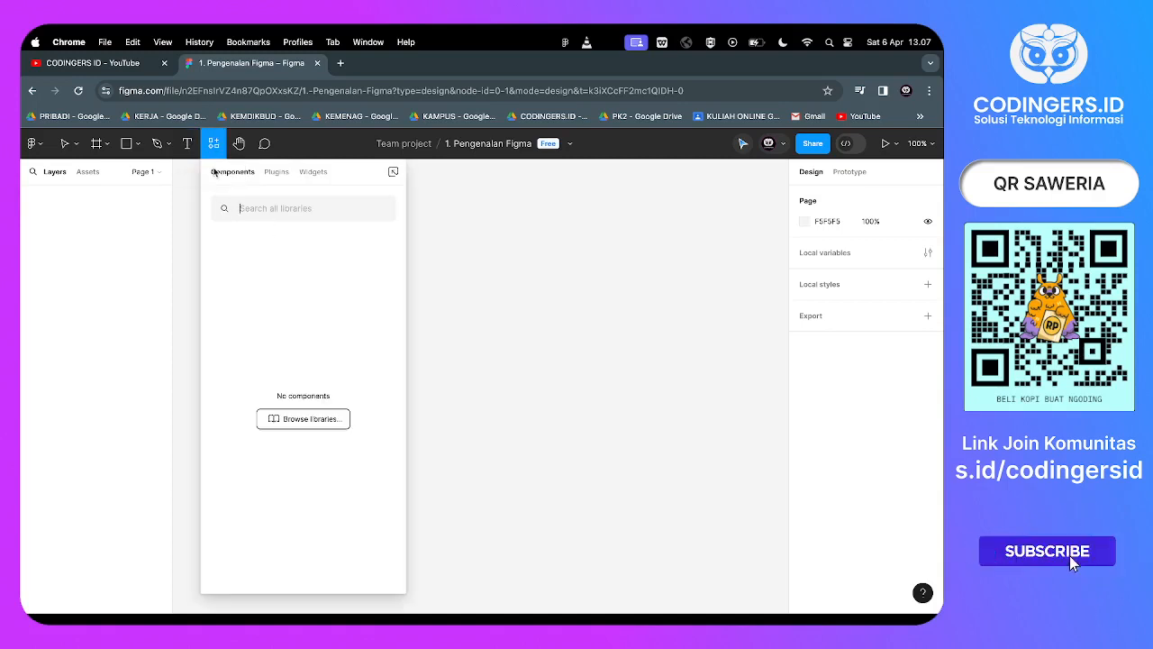
{"action": "left_click", "coordinate": [279, 172]}
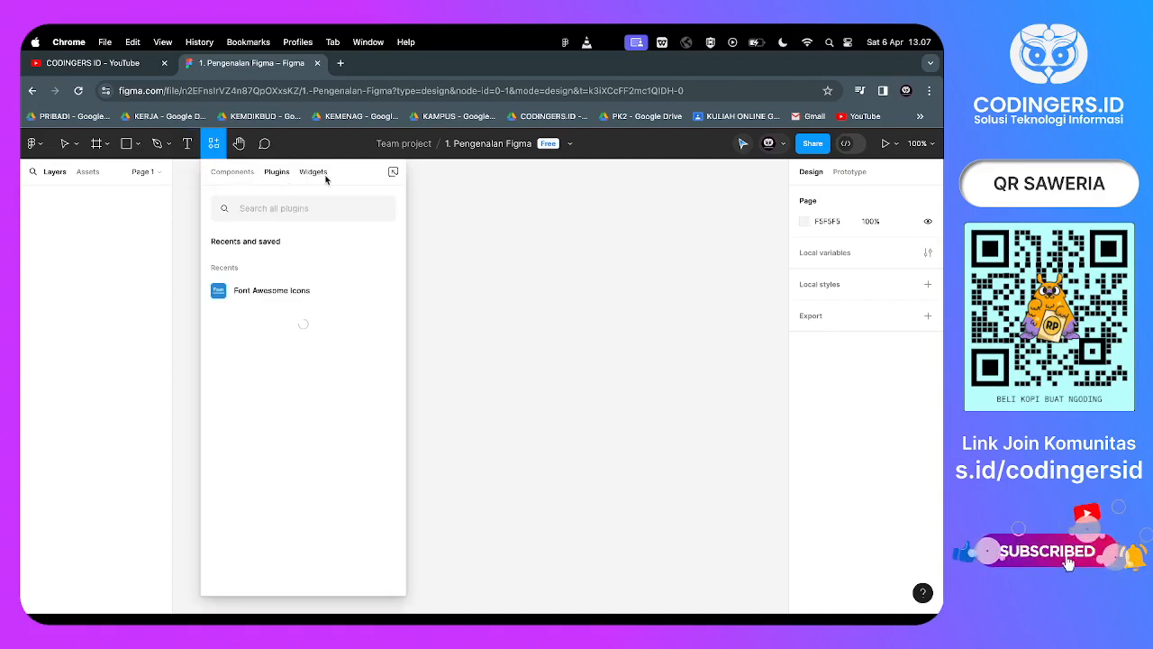
{"action": "left_click", "coordinate": [313, 172]}
{"action": "left_click", "coordinate": [241, 173]}
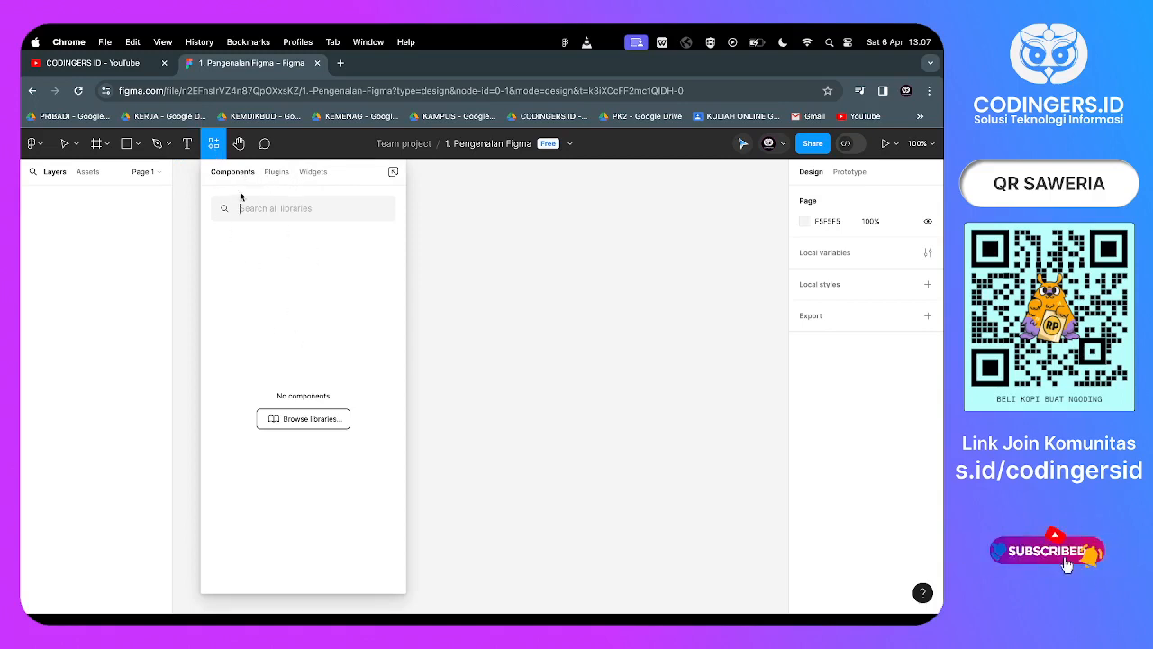
{"action": "left_click", "coordinate": [279, 174]}
{"action": "left_click", "coordinate": [315, 174]}
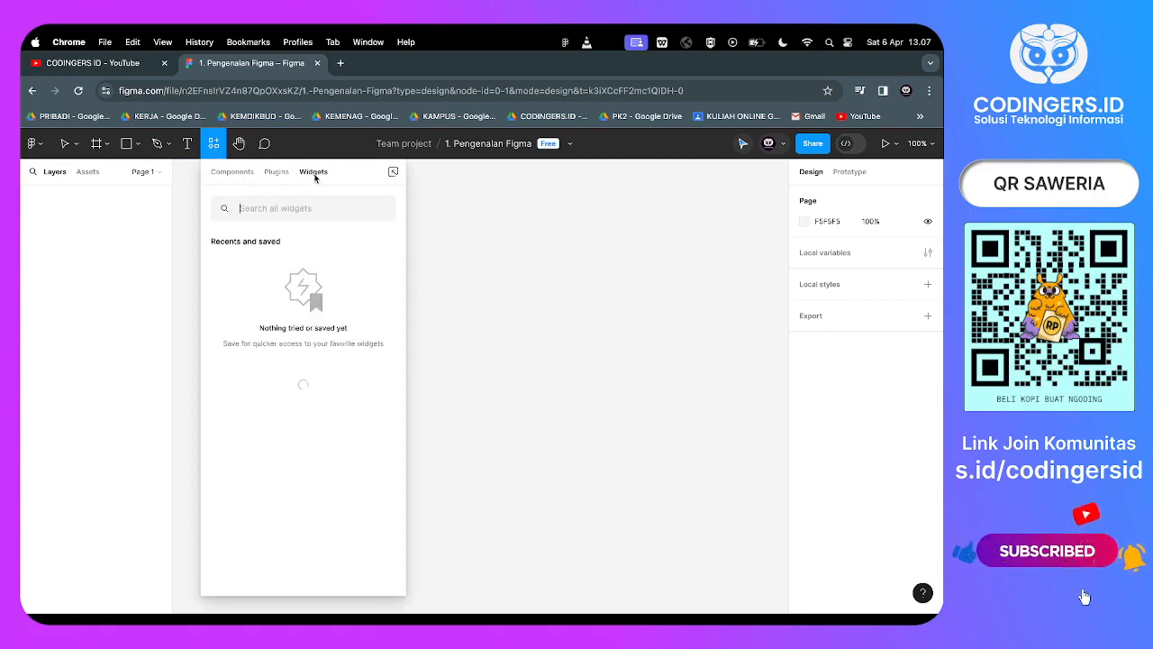
Try the Hand tool and the comment mode, and return to the Move tool.
{"action": "left_click", "coordinate": [245, 148]}
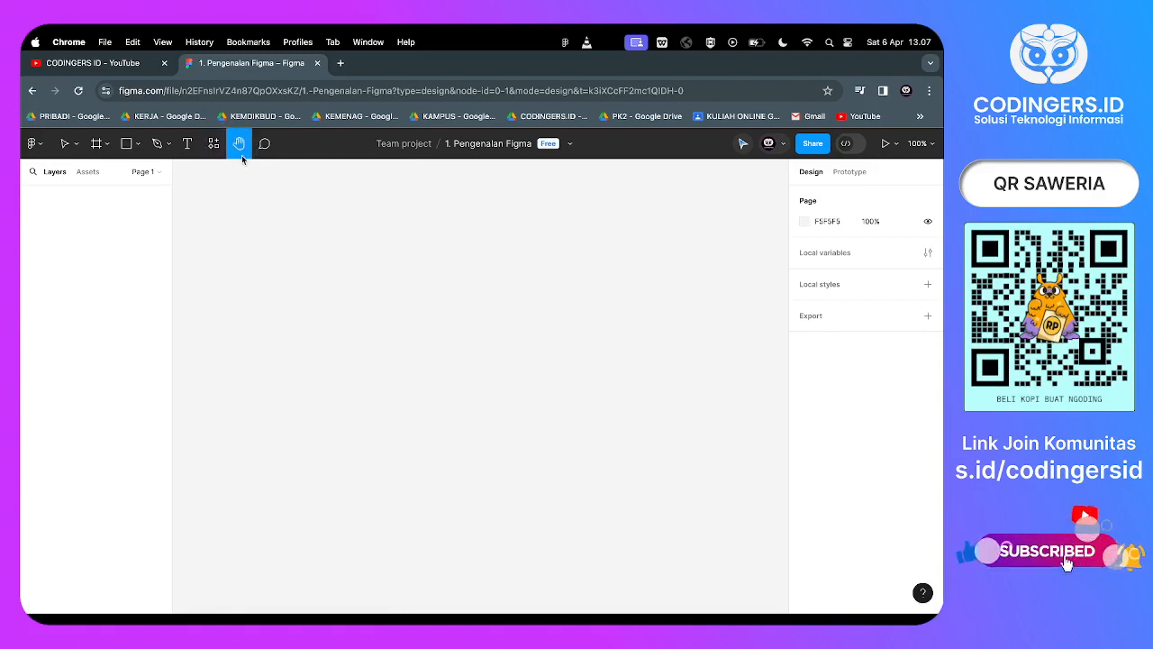
{"action": "left_click", "coordinate": [265, 152]}
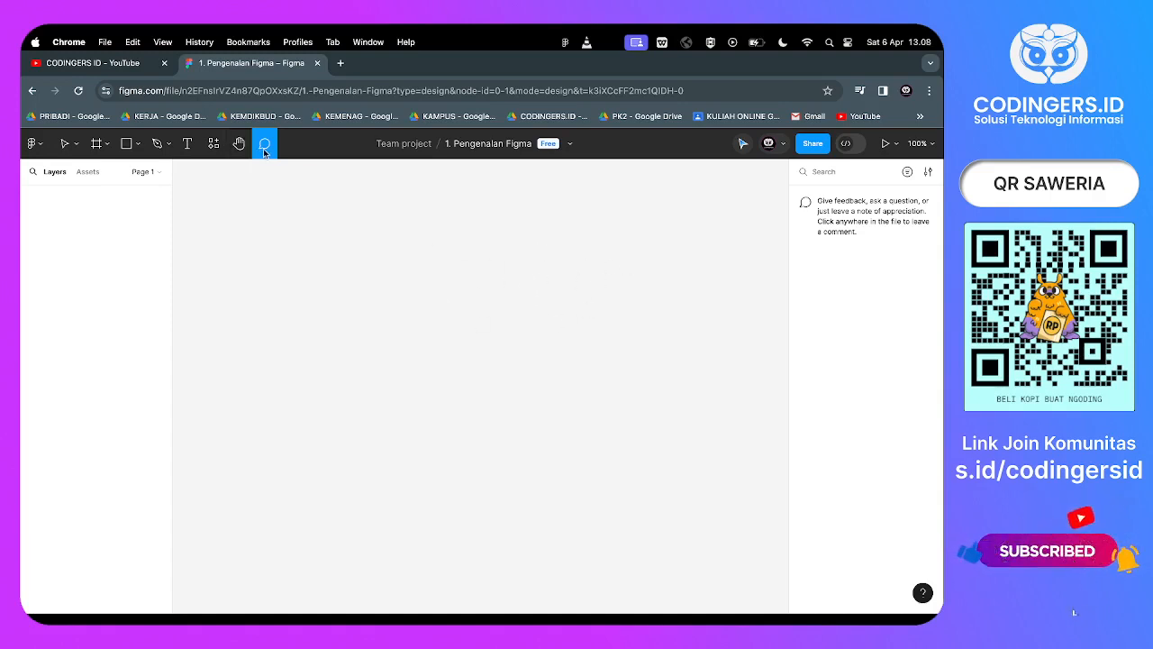
{"action": "key", "text": "Escape"}
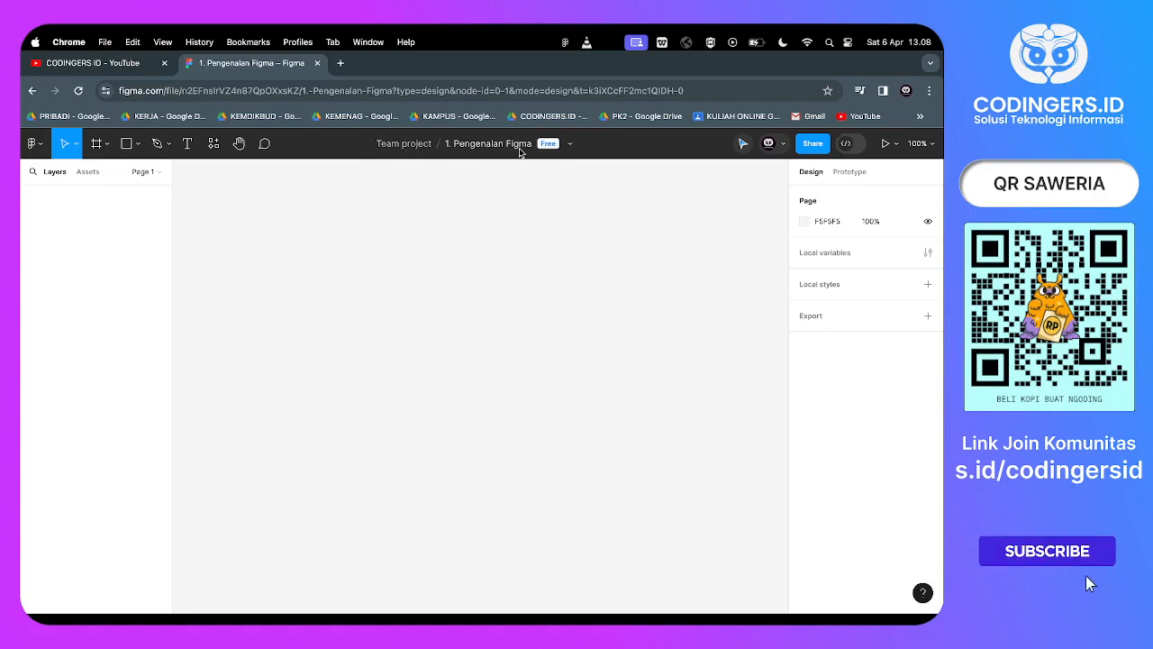
Browse the custom cursor styles without choosing one, and view the Spotlight options for the current account.
{"action": "left_click", "coordinate": [742, 143]}
{"action": "scroll", "coordinate": [524, 408], "scroll_direction": "down", "scroll_amount": 3}
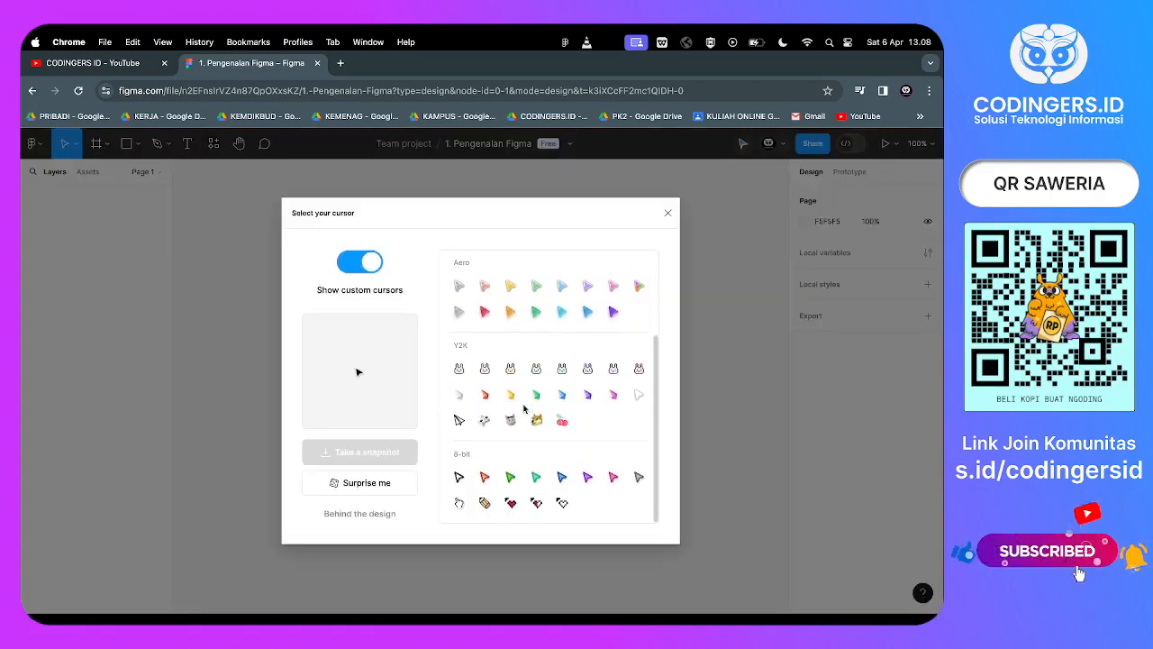
{"action": "scroll", "coordinate": [548, 430], "scroll_direction": "up", "scroll_amount": 3}
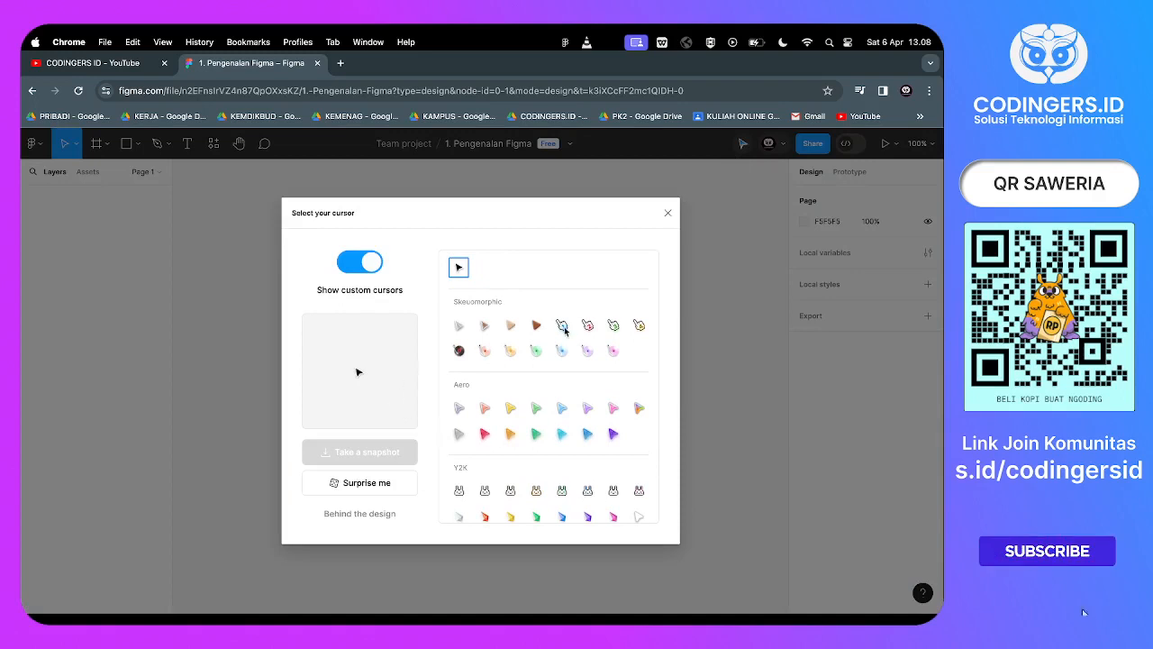
{"action": "scroll", "coordinate": [549, 379], "scroll_direction": "down", "scroll_amount": 3}
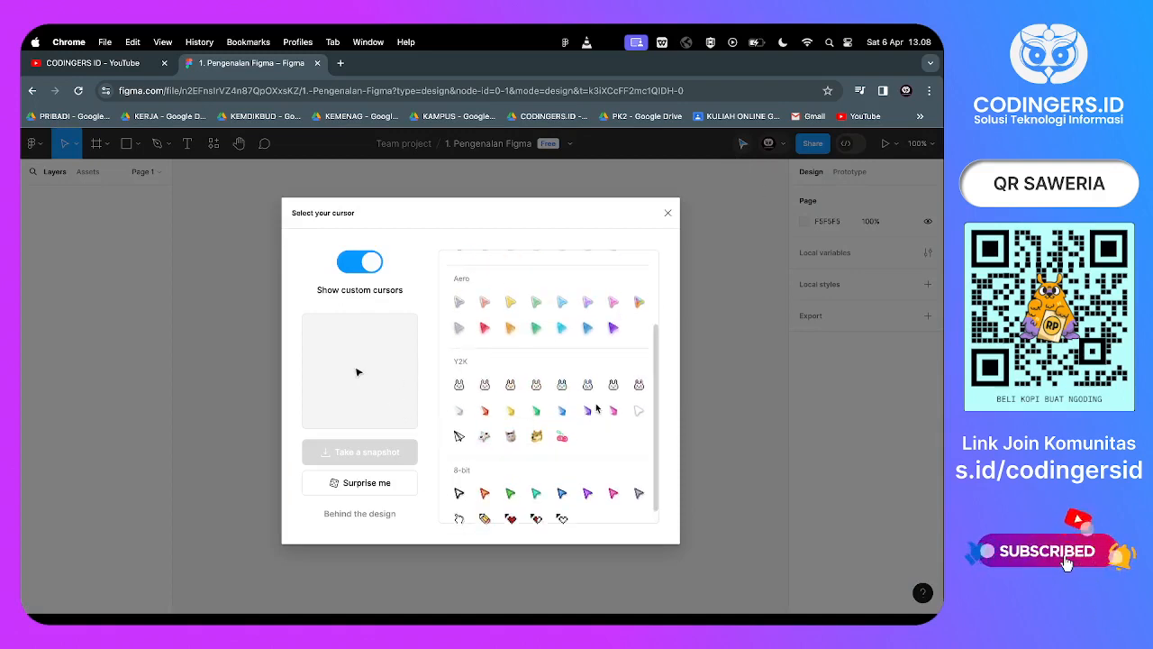
{"action": "scroll", "coordinate": [577, 342], "scroll_direction": "up", "scroll_amount": 3}
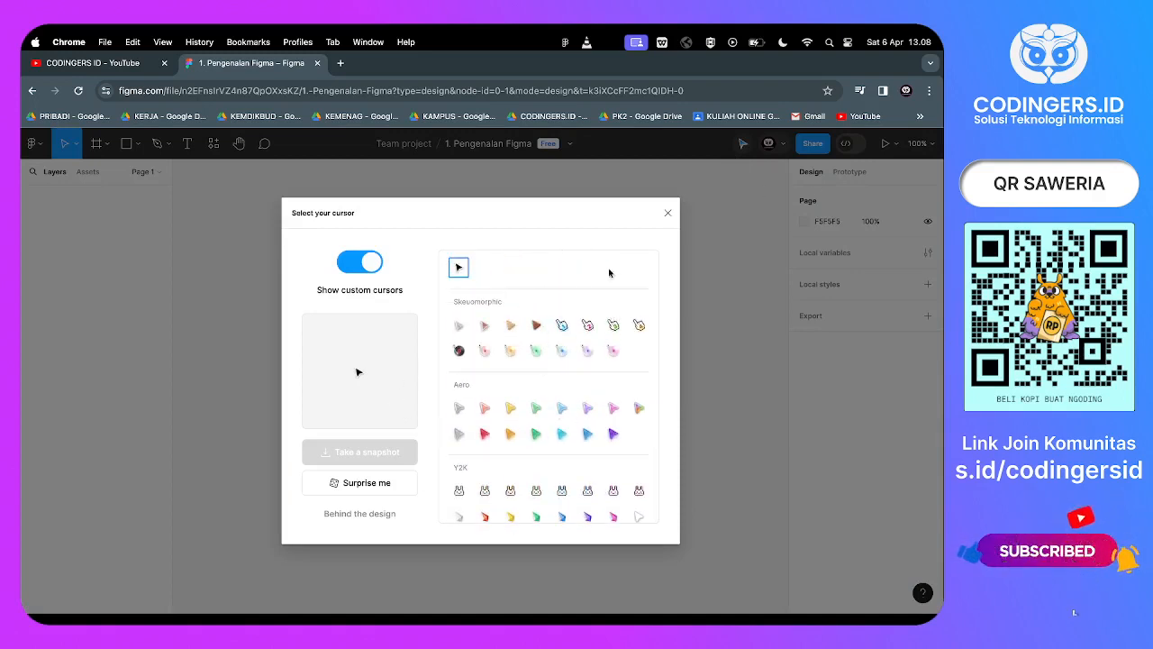
{"action": "left_click", "coordinate": [668, 214]}
{"action": "left_click", "coordinate": [778, 147]}
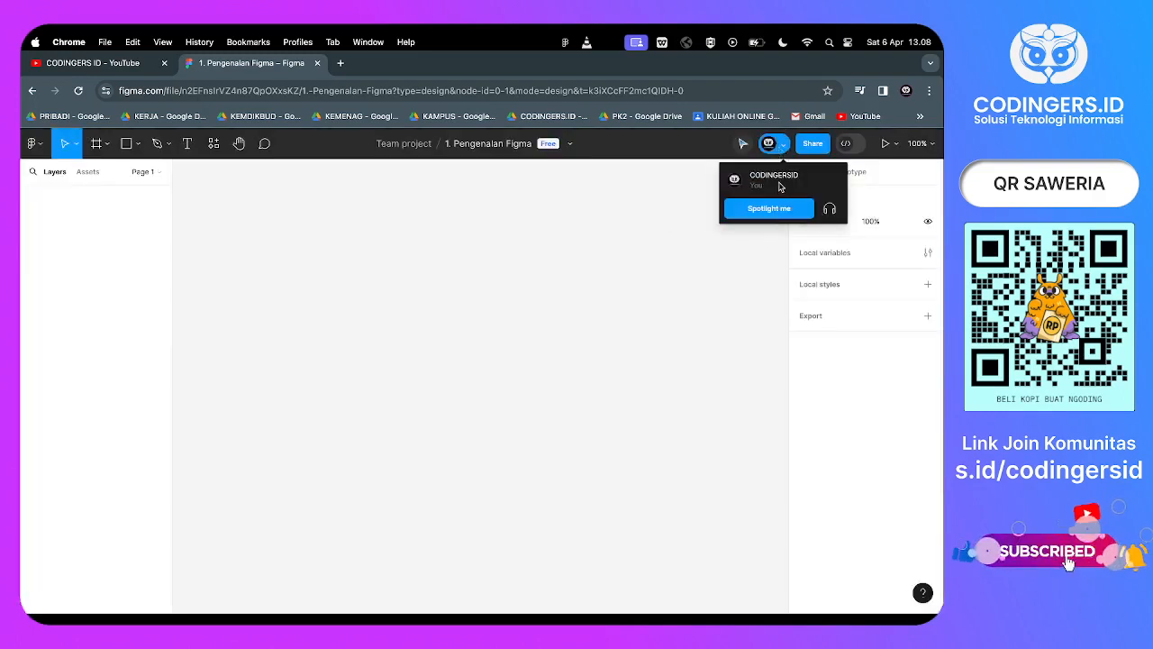